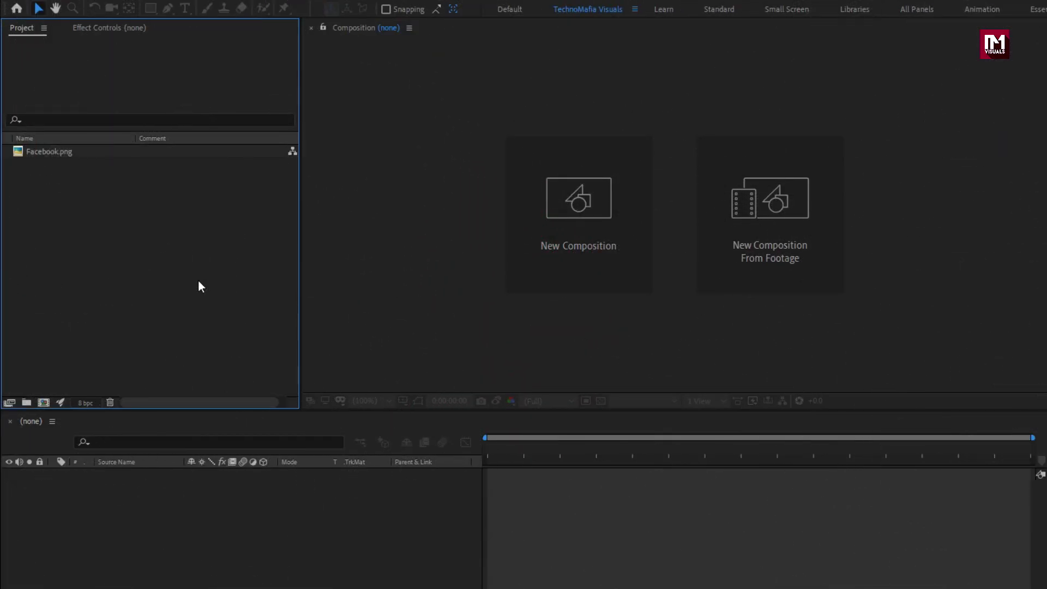
Step: Create an HD 1920 x 1080, 30 fps composition named Lowerthird with a duration of 5 seconds
{"action": "left_click", "coordinate": [48, 152]}
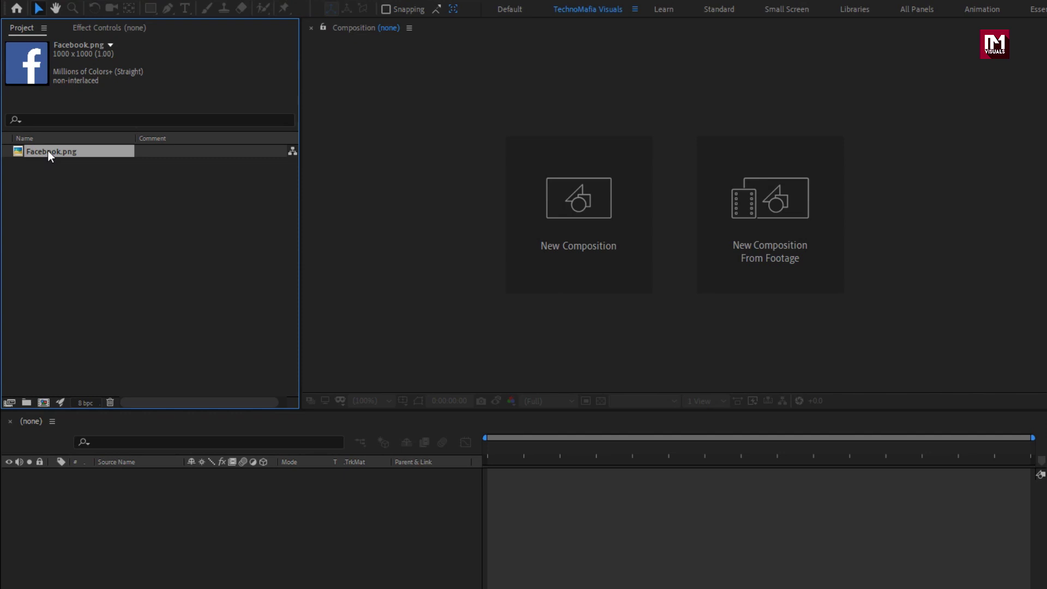
{"action": "key", "text": "ctrl+n"}
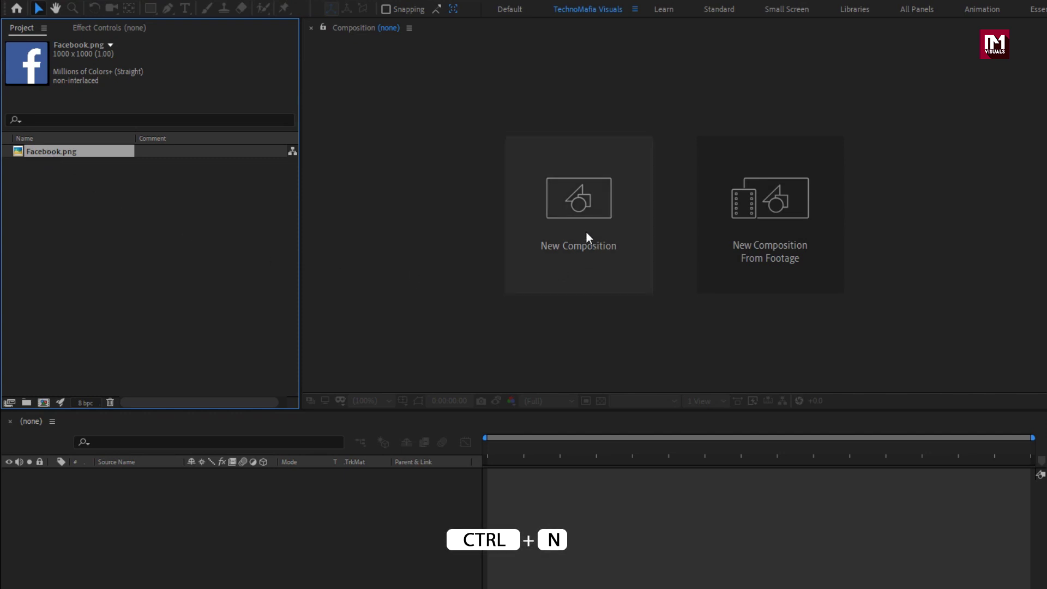
{"action": "type", "text": "Lowerthird"}
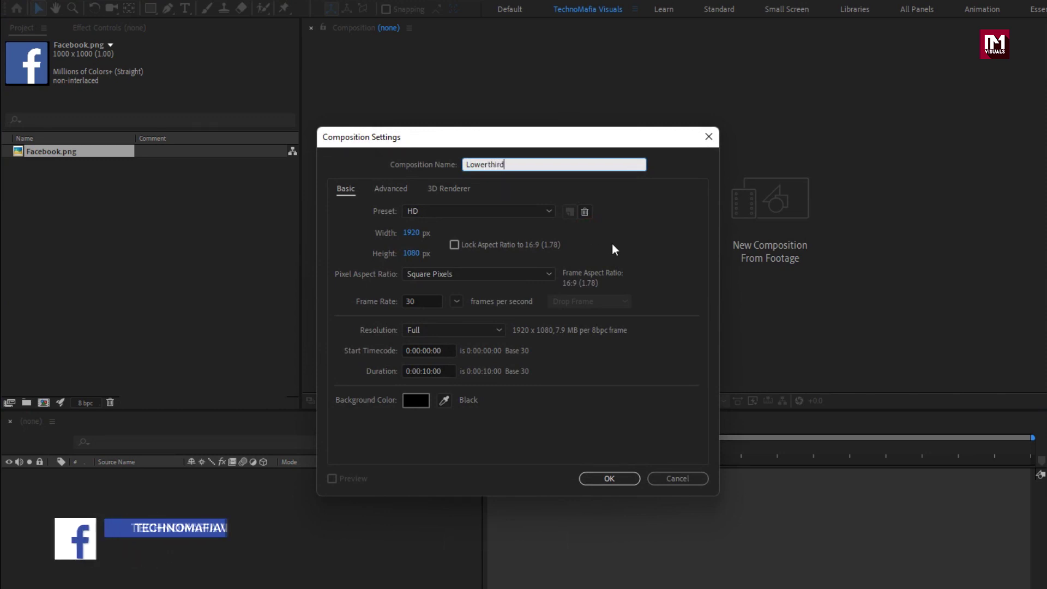
{"action": "left_click", "coordinate": [429, 371]}
{"action": "key", "text": "BackSpace"}
{"action": "type", "text": "05"}
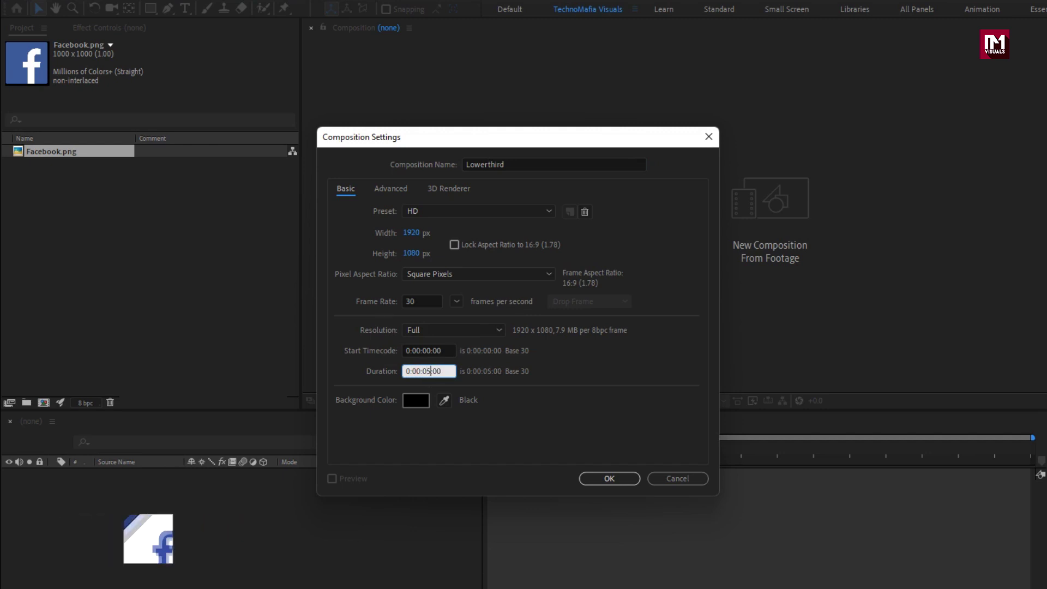
{"action": "left_click", "coordinate": [588, 478]}
Step: Add a text layer reading "Technomafia visuals" and move it fully inside the frame
{"action": "left_click", "coordinate": [184, 9]}
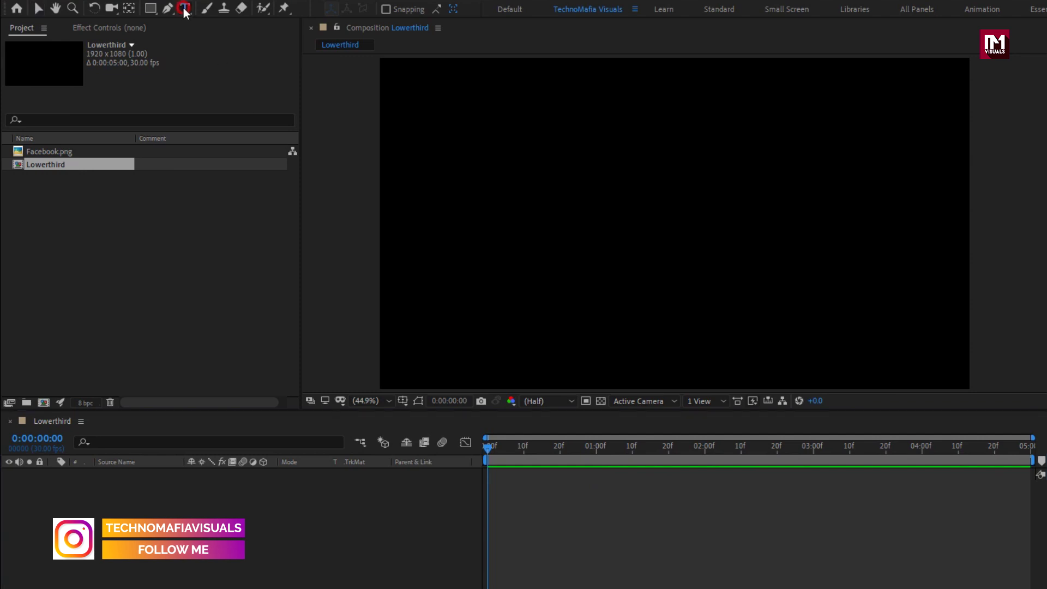
{"action": "left_click", "coordinate": [540, 240]}
{"action": "type", "text": "Technomafia visuals"}
{"action": "key", "text": "KP_Enter"}
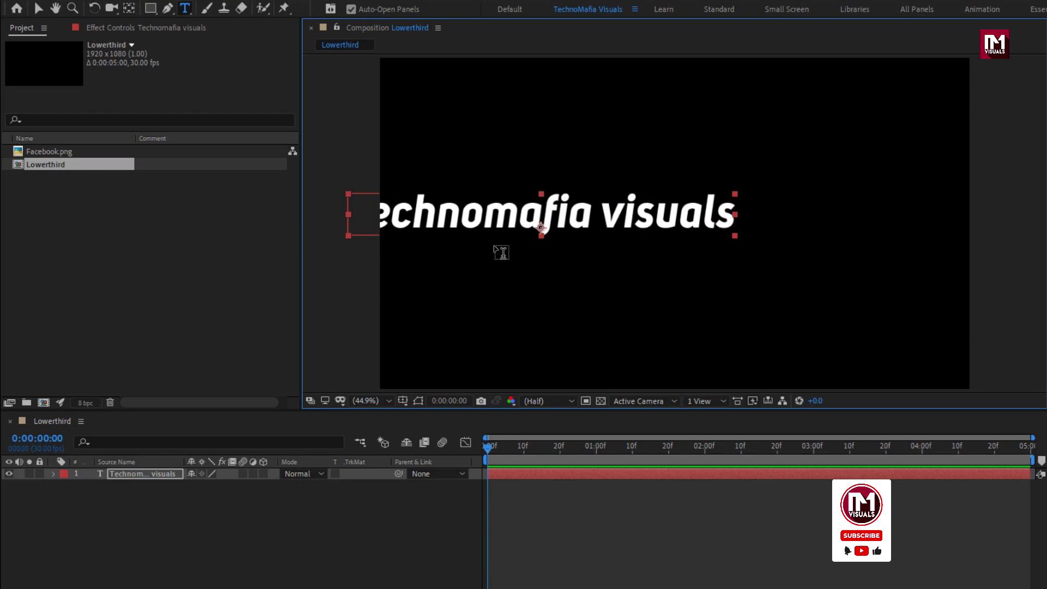
{"action": "key", "text": "v"}
{"action": "left_click_drag", "start_coordinate": [537, 218], "coordinate": [627, 232]}
Step: Format the title in Montserrat ExtraBold at 77 px with all caps, repositioning it within the frame
{"action": "left_click", "coordinate": [917, 443]}
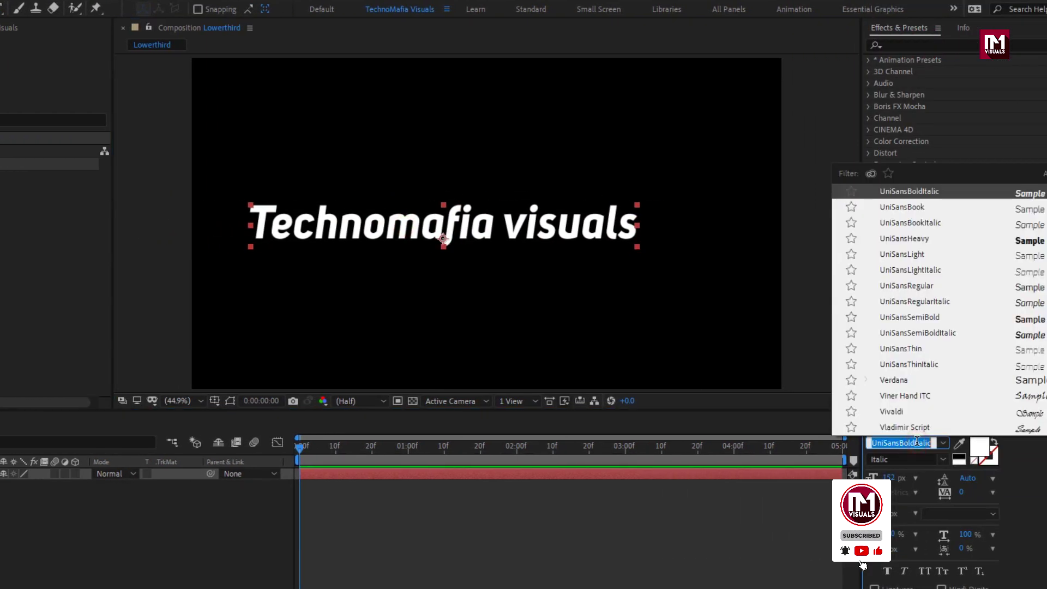
{"action": "type", "text": "mont"}
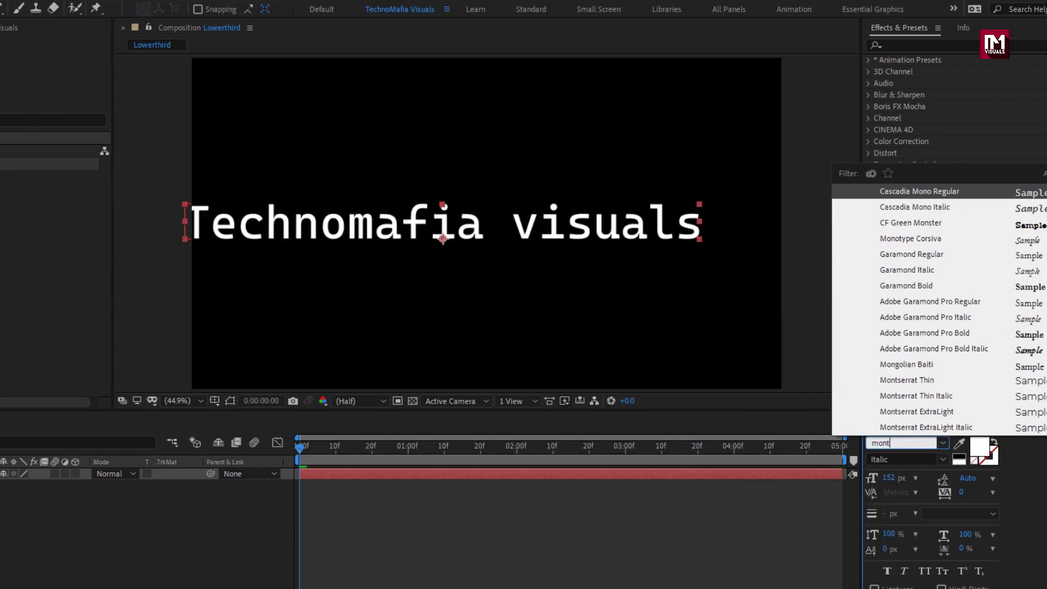
{"action": "left_click", "coordinate": [911, 412]}
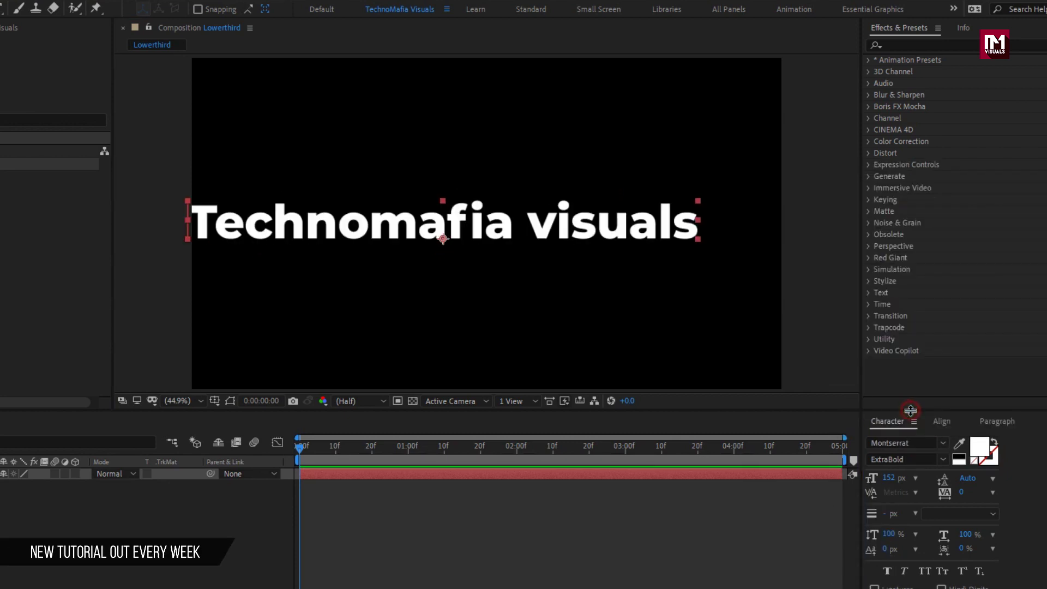
{"action": "left_click_drag", "start_coordinate": [357, 226], "coordinate": [391, 225]}
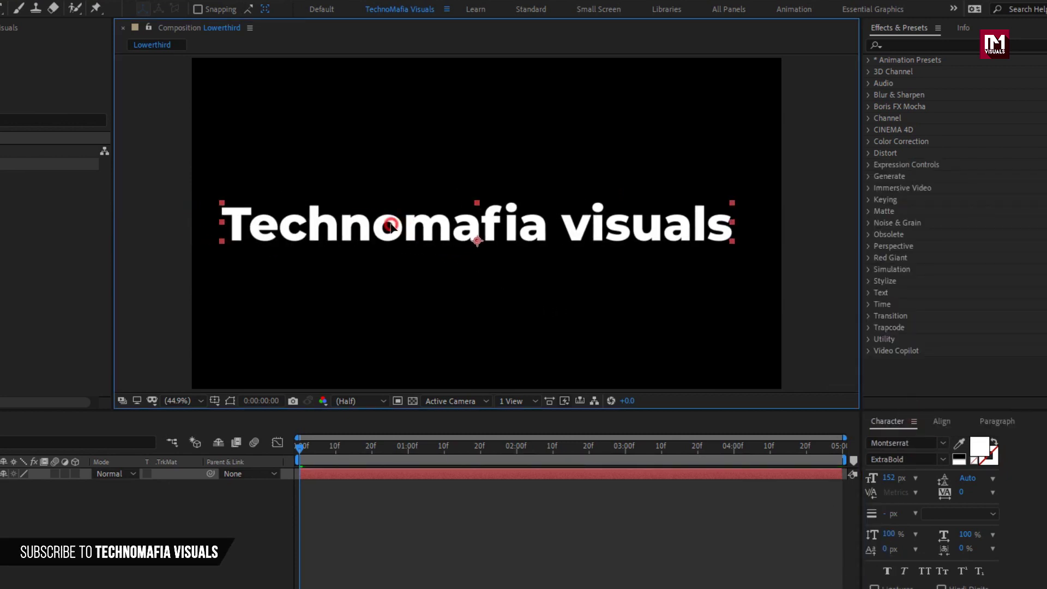
{"action": "left_click_drag", "start_coordinate": [891, 482], "coordinate": [838, 479]}
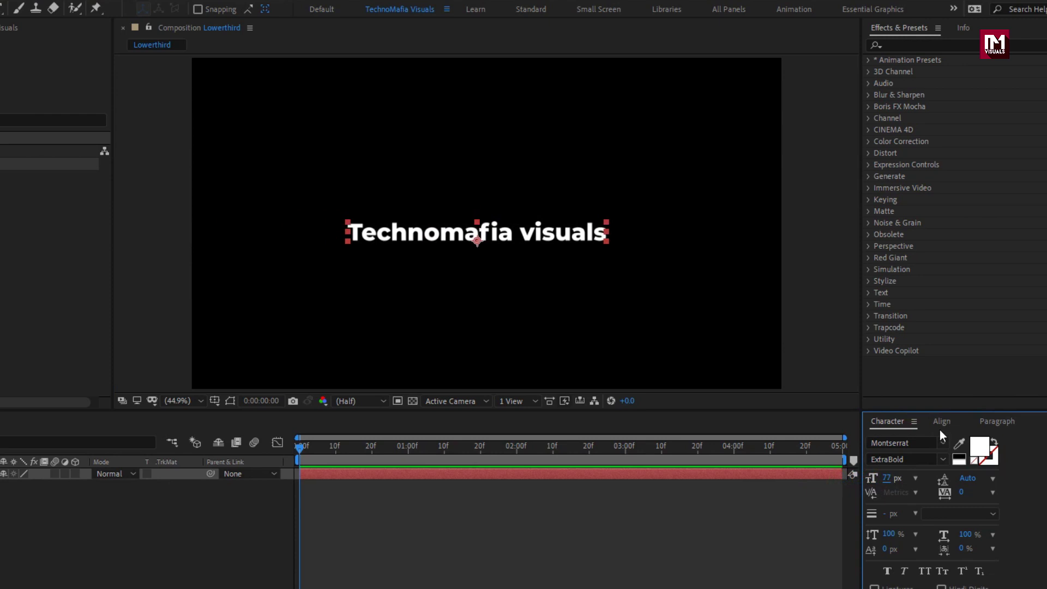
{"action": "left_click", "coordinate": [925, 571]}
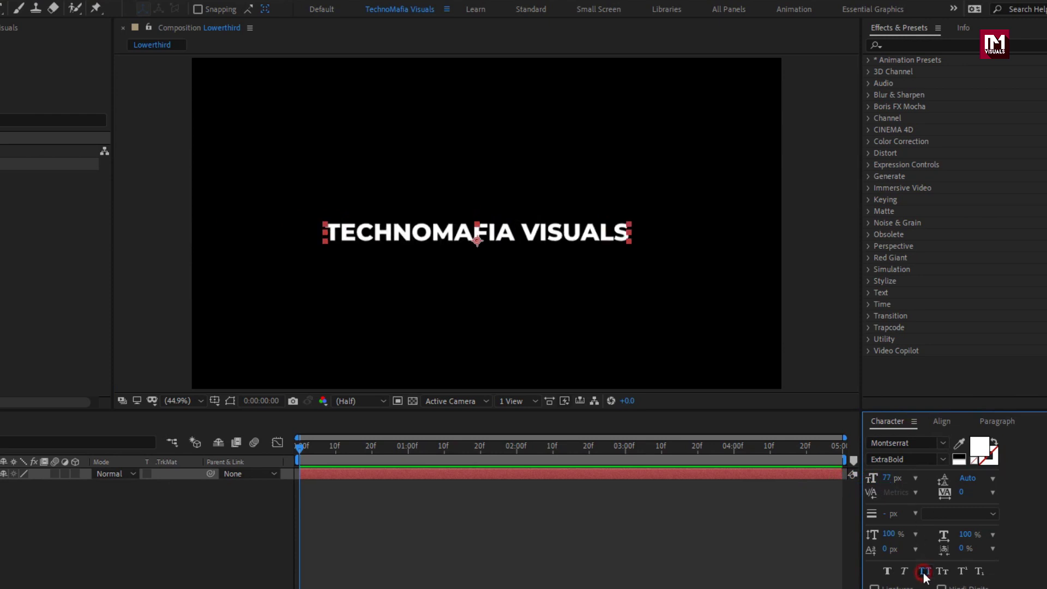
Step: Centre the title horizontally in the composition and check its paragraph alignment
{"action": "left_click", "coordinate": [942, 423]}
{"action": "left_click", "coordinate": [899, 453]}
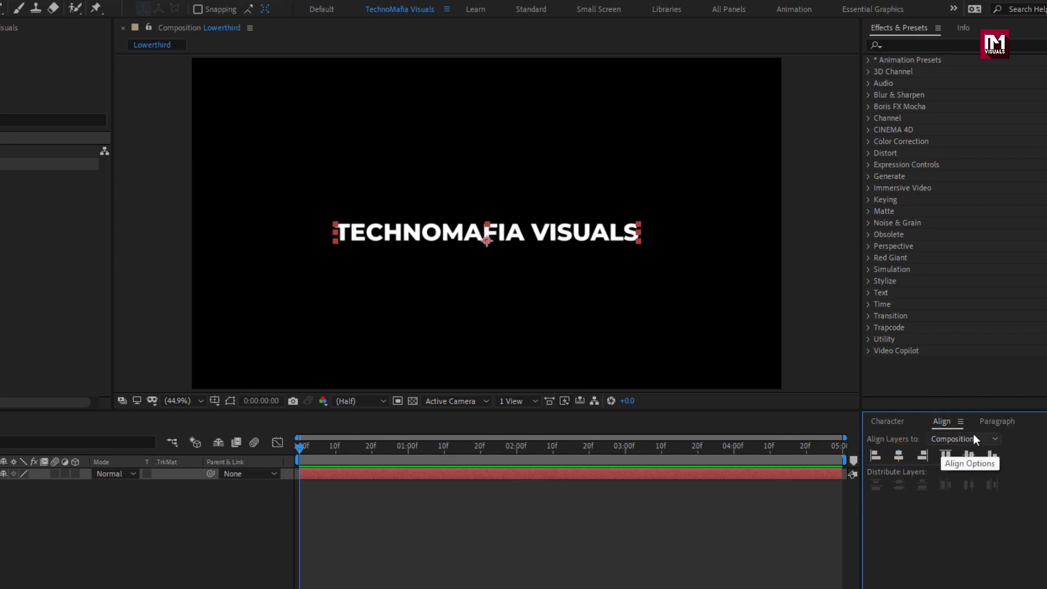
{"action": "left_click", "coordinate": [993, 421]}
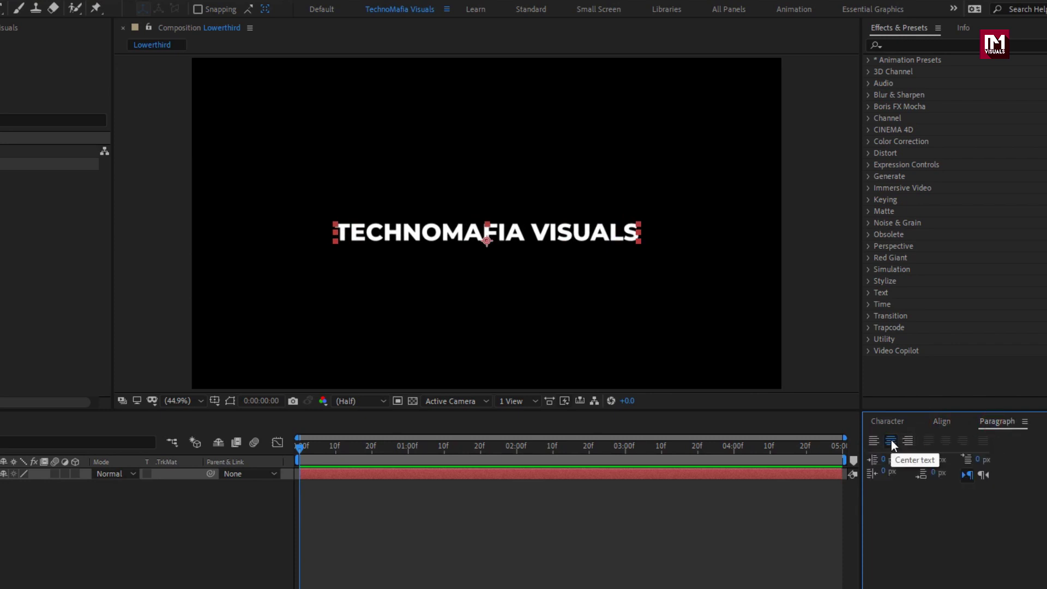
Step: Swap the title's fill and stroke colours to give it a white outline, and choose a white fill
{"action": "left_click", "coordinate": [887, 421]}
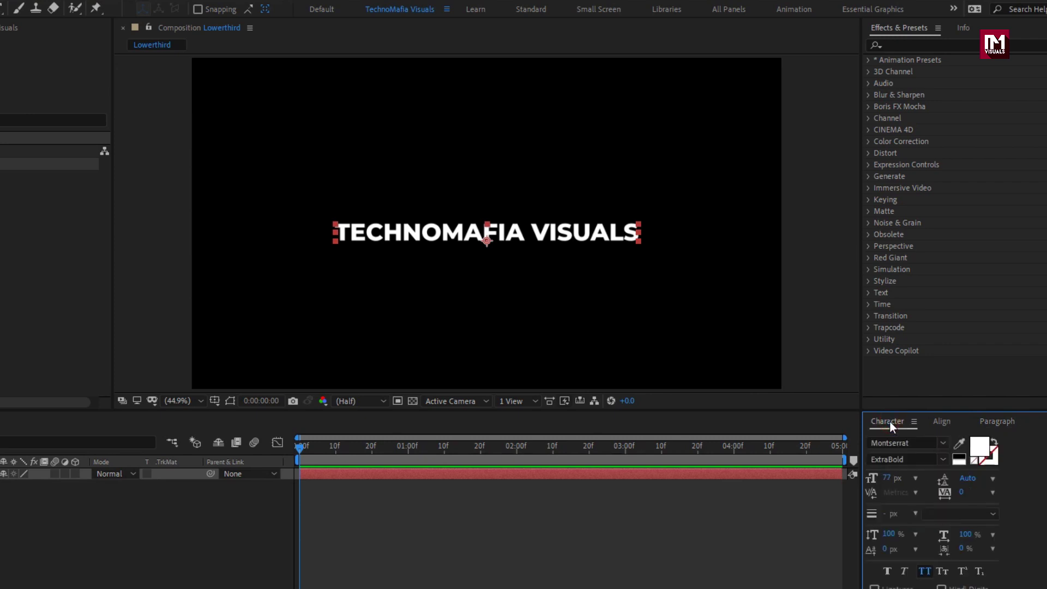
{"action": "left_click", "coordinate": [993, 442]}
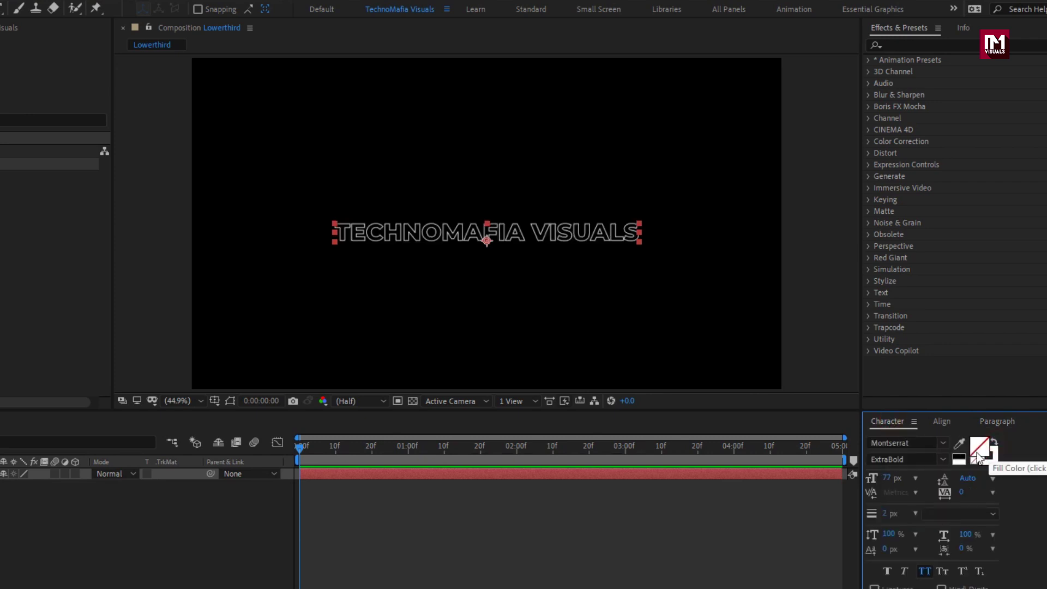
{"action": "left_click", "coordinate": [976, 456]}
{"action": "left_click_drag", "start_coordinate": [11, 323], "coordinate": [3, 229]}
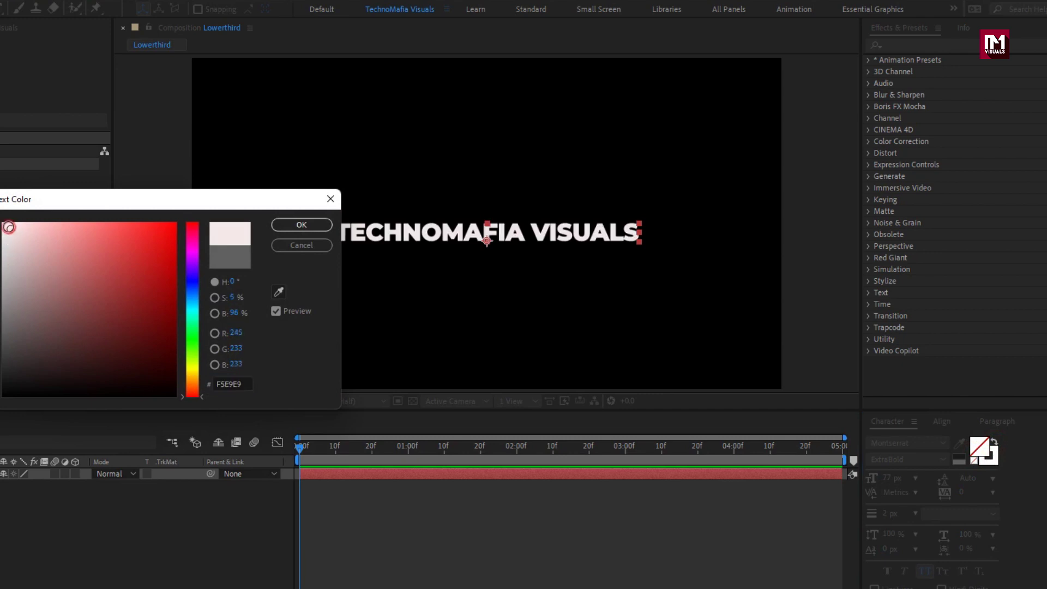
{"action": "left_click", "coordinate": [287, 227]}
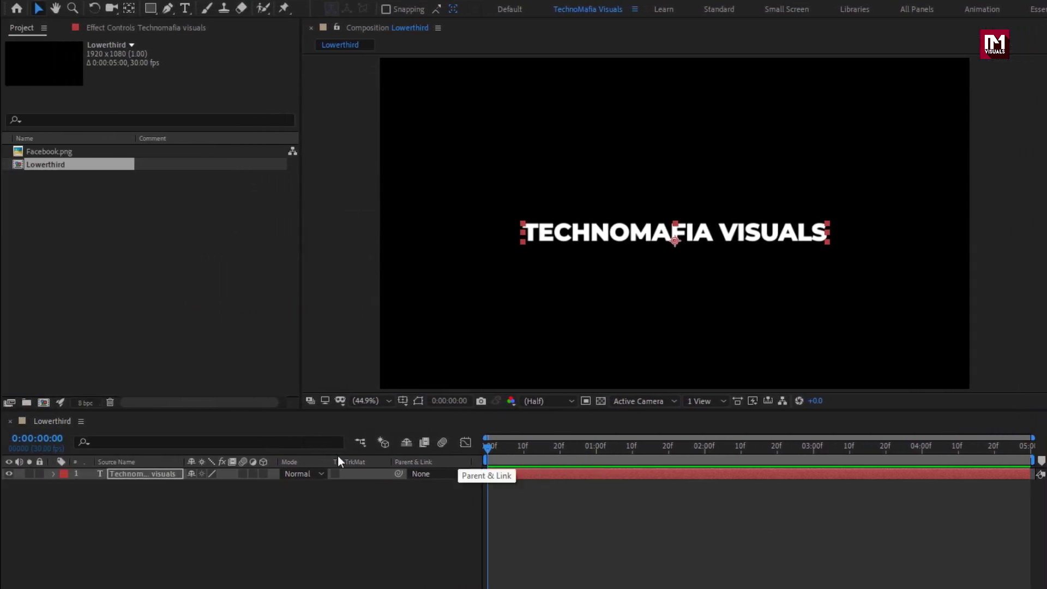
Step: Add a Fill Opacity text animator to the title layer and lower its fill opacity to 1%
{"action": "left_click", "coordinate": [149, 476]}
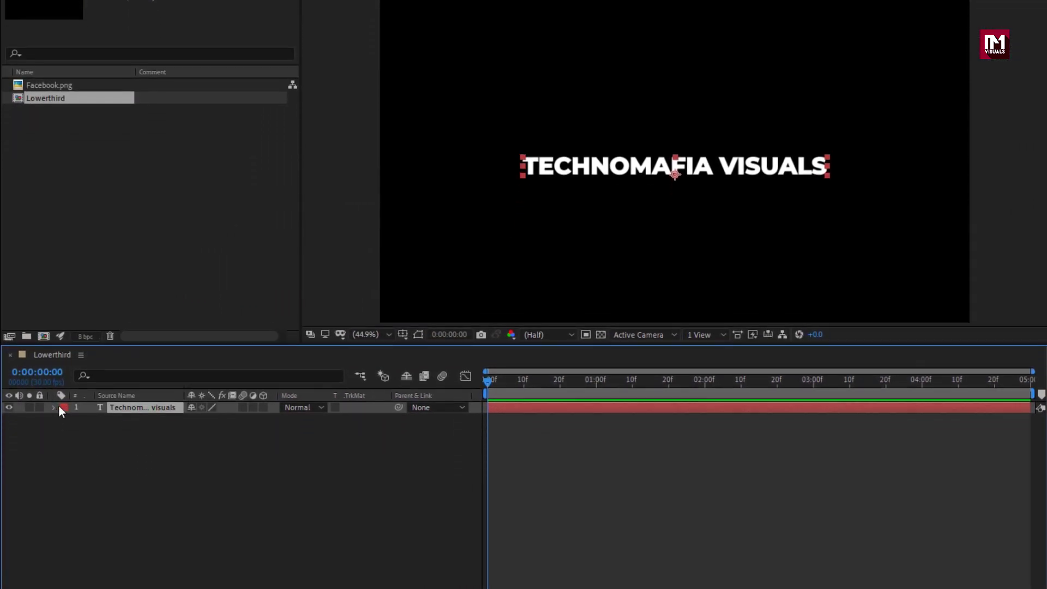
{"action": "left_click", "coordinate": [53, 415]}
{"action": "left_click", "coordinate": [270, 399]}
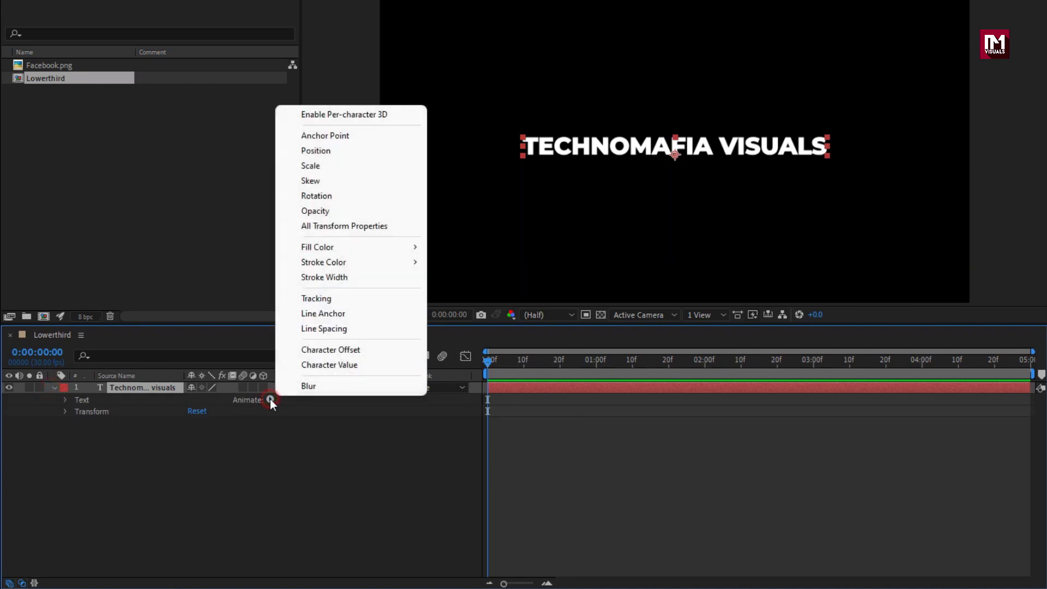
{"action": "mouse_move", "coordinate": [360, 252]}
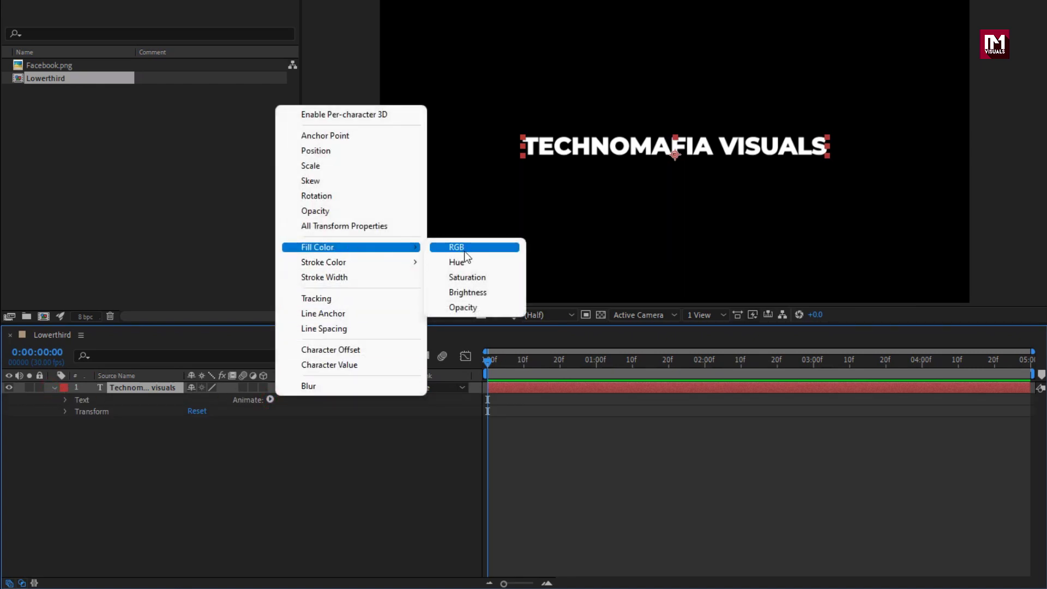
{"action": "left_click", "coordinate": [472, 309]}
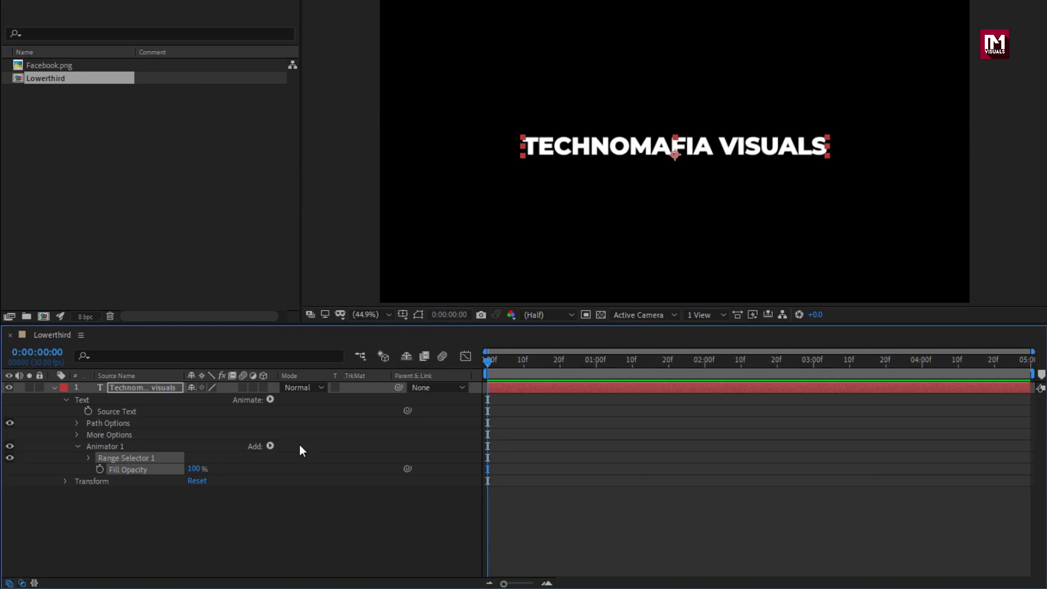
{"action": "left_click_drag", "start_coordinate": [189, 469], "coordinate": [107, 473]}
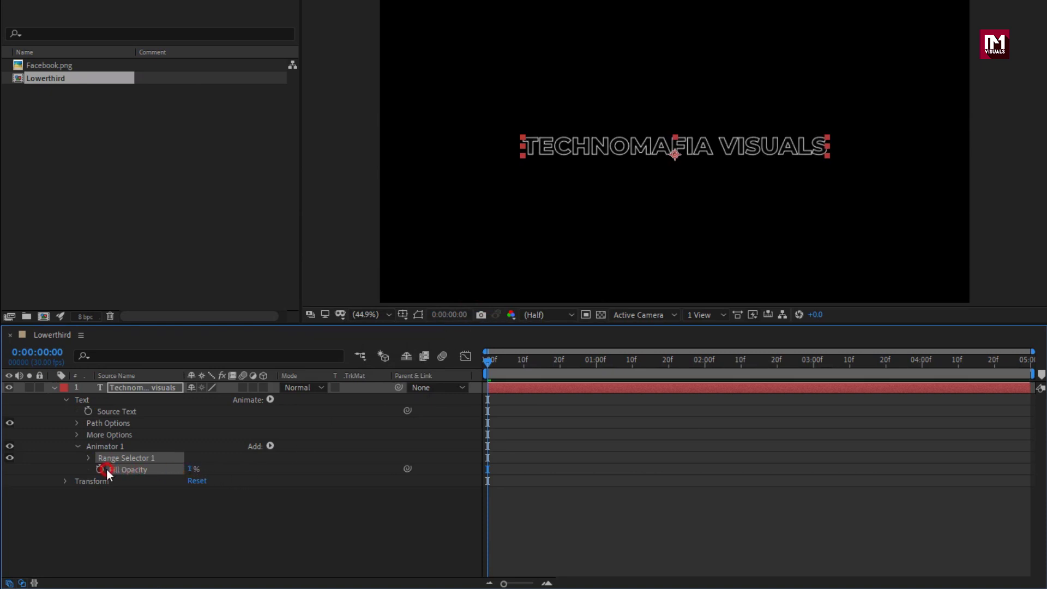
Step: Delete the range selector from the Fill Opacity animator and collapse that animator
{"action": "left_click", "coordinate": [96, 461]}
{"action": "left_click", "coordinate": [113, 460]}
{"action": "key", "text": "Delete"}
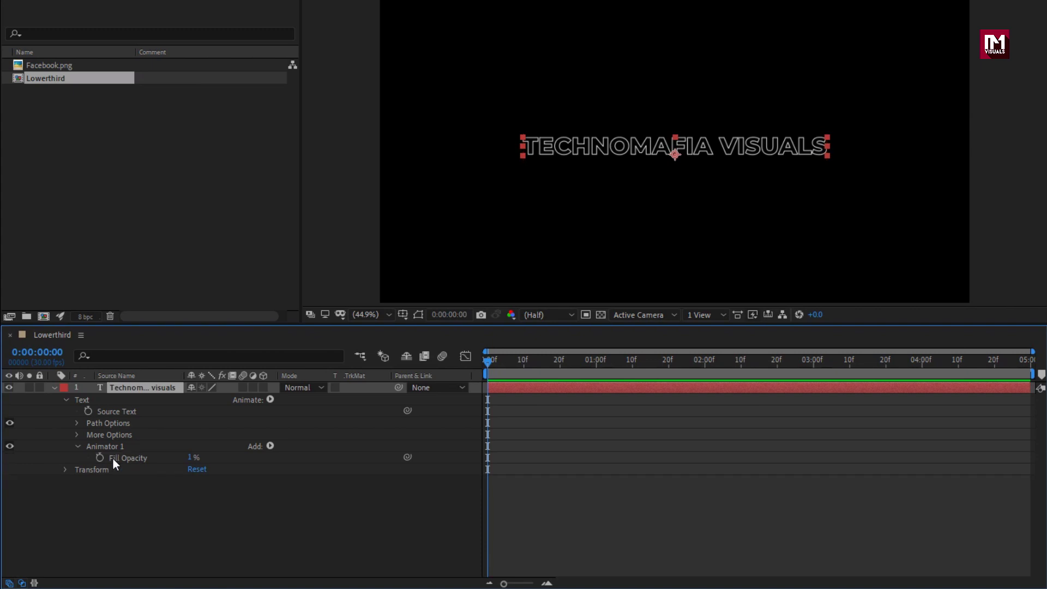
{"action": "left_click", "coordinate": [77, 447]}
Step: Add a second text animator for Opacity to the title and set its opacity to 0%
{"action": "left_click", "coordinate": [270, 400]}
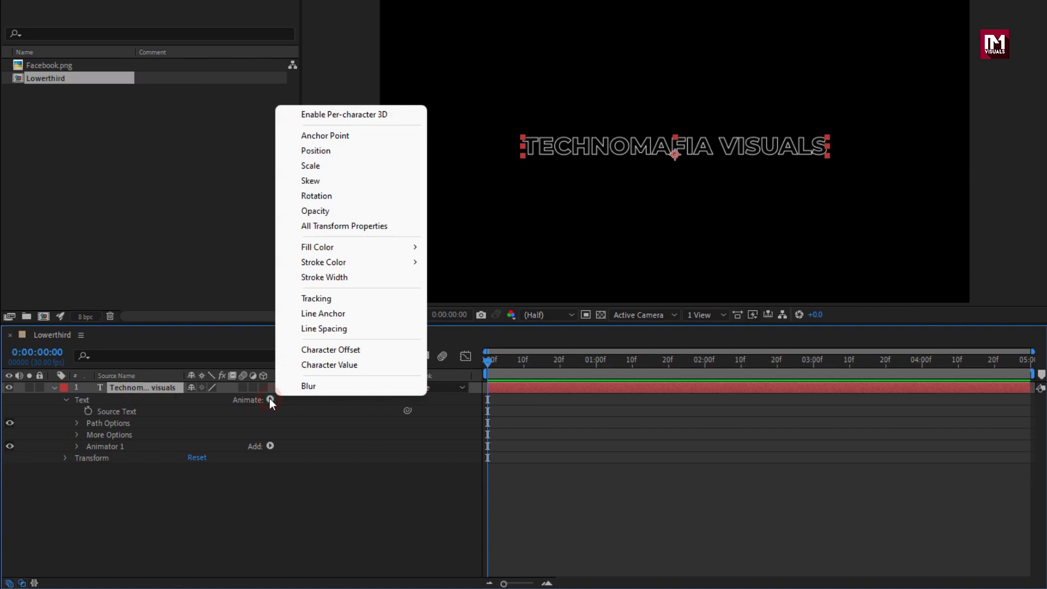
{"action": "left_click", "coordinate": [334, 214]}
{"action": "left_click_drag", "start_coordinate": [194, 481], "coordinate": [93, 482]}
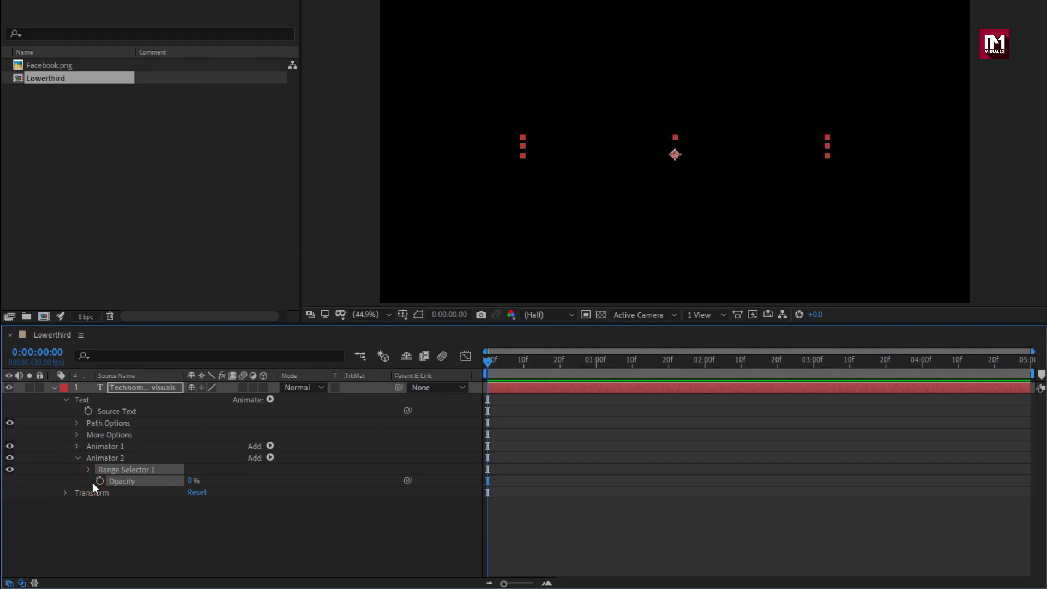
Step: Keyframe the Opacity animator's range selector Offset from 0% at 0:00 to 100% at 1:15, and scrub through the reveal
{"action": "left_click", "coordinate": [88, 479]}
{"action": "left_click", "coordinate": [89, 469]}
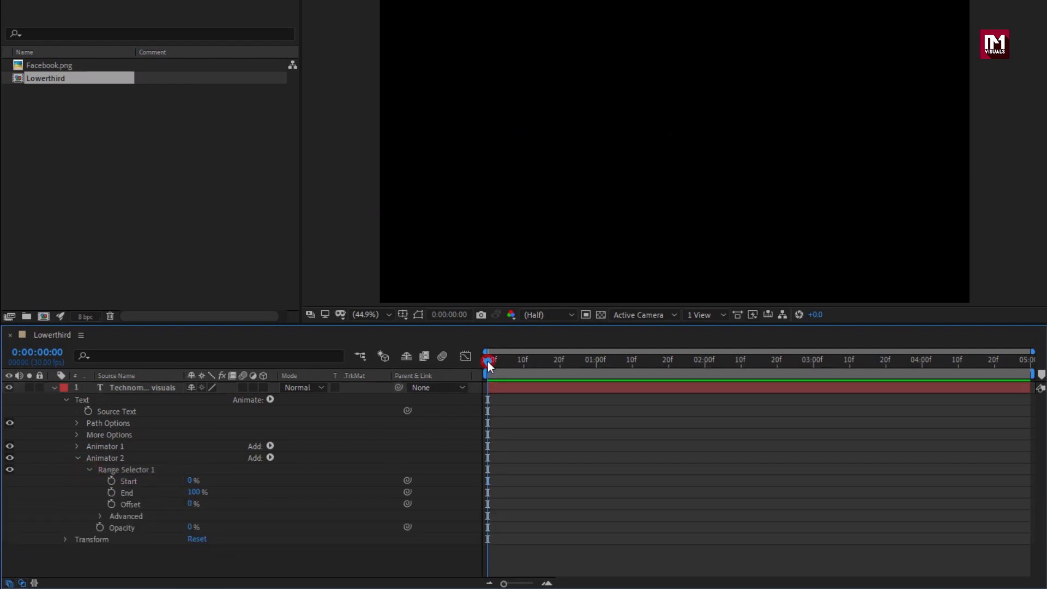
{"action": "left_click", "coordinate": [111, 505]}
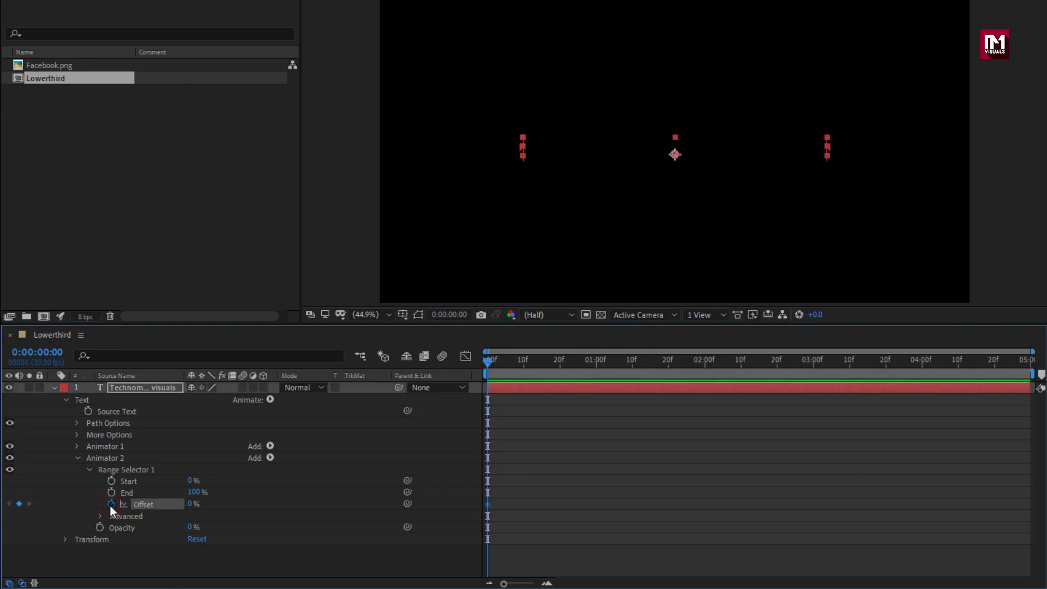
{"action": "left_click_drag", "start_coordinate": [504, 358], "coordinate": [650, 364]}
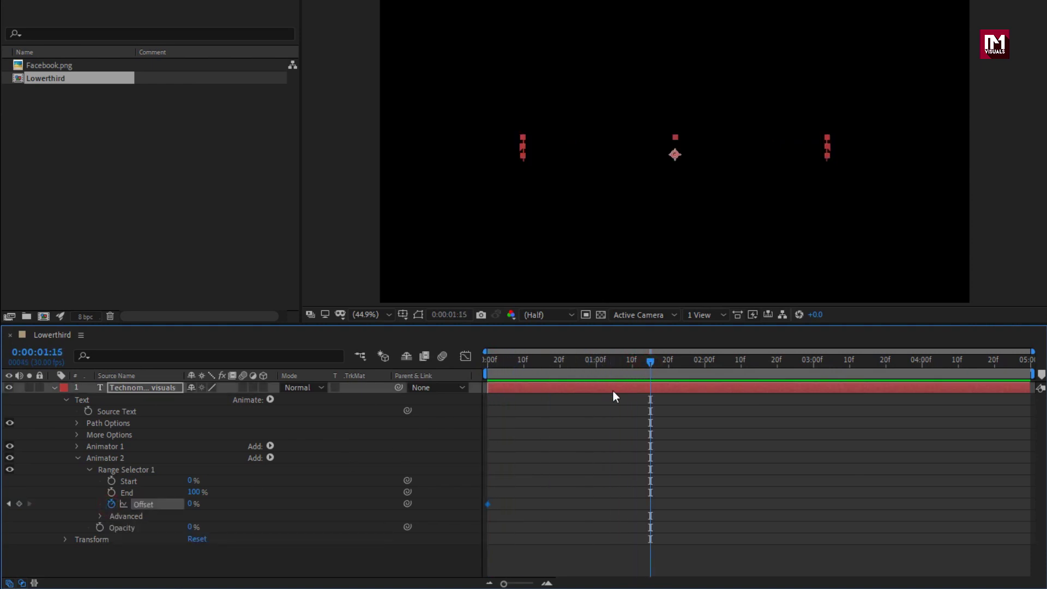
{"action": "left_click_drag", "start_coordinate": [190, 504], "coordinate": [290, 502]}
{"action": "left_click_drag", "start_coordinate": [647, 363], "coordinate": [552, 361]}
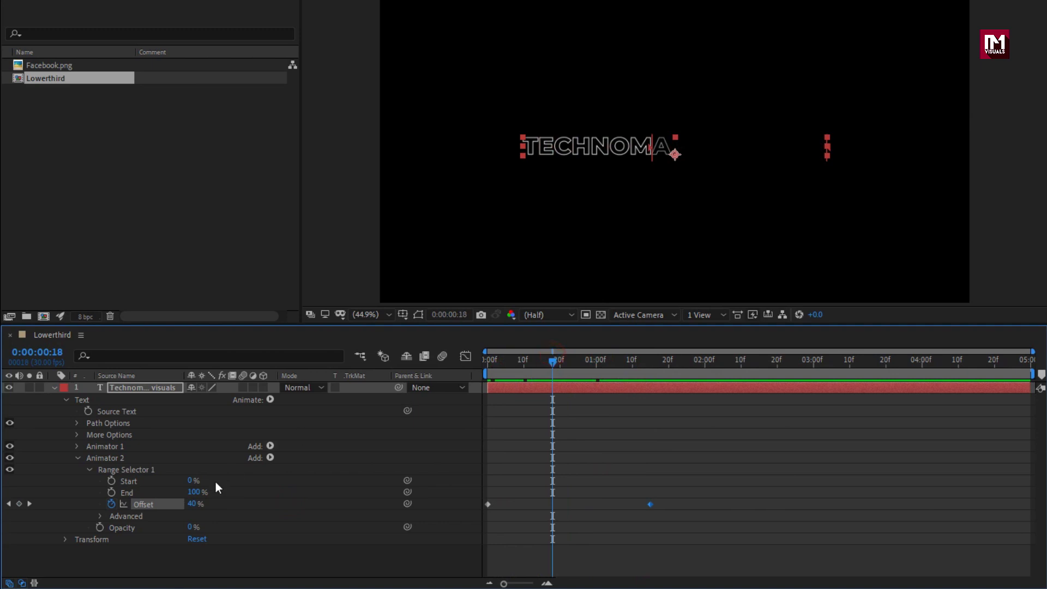
Step: Turn on Randomize Order in the Opacity animator's advanced range options, check the reveal, and collapse the animator
{"action": "left_click", "coordinate": [100, 516]}
{"action": "scroll", "coordinate": [102, 515], "scroll_direction": "down", "scroll_amount": 3}
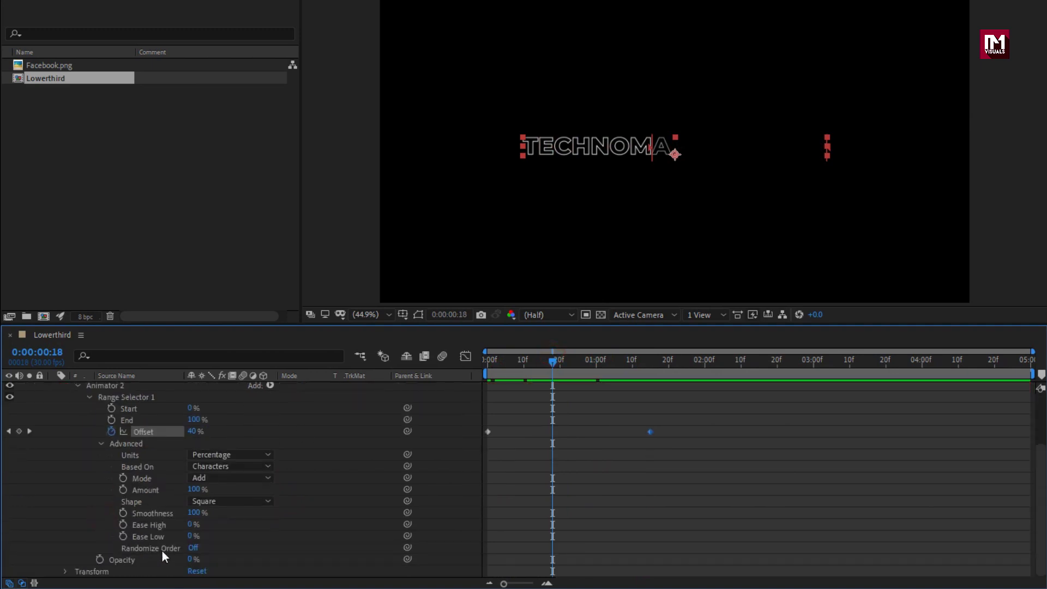
{"action": "left_click", "coordinate": [195, 548]}
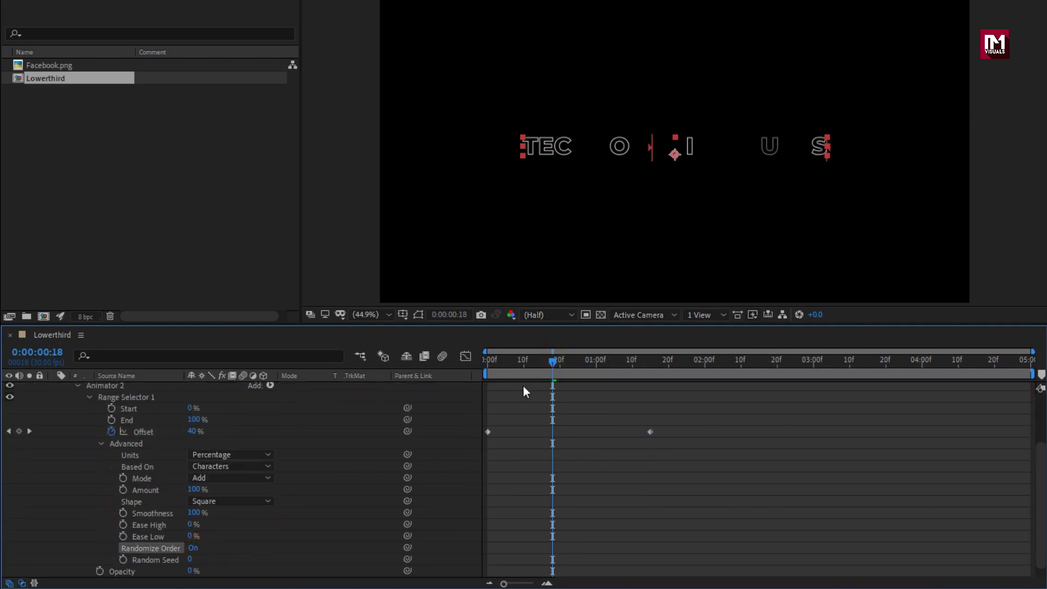
{"action": "left_click_drag", "start_coordinate": [547, 360], "coordinate": [679, 361]}
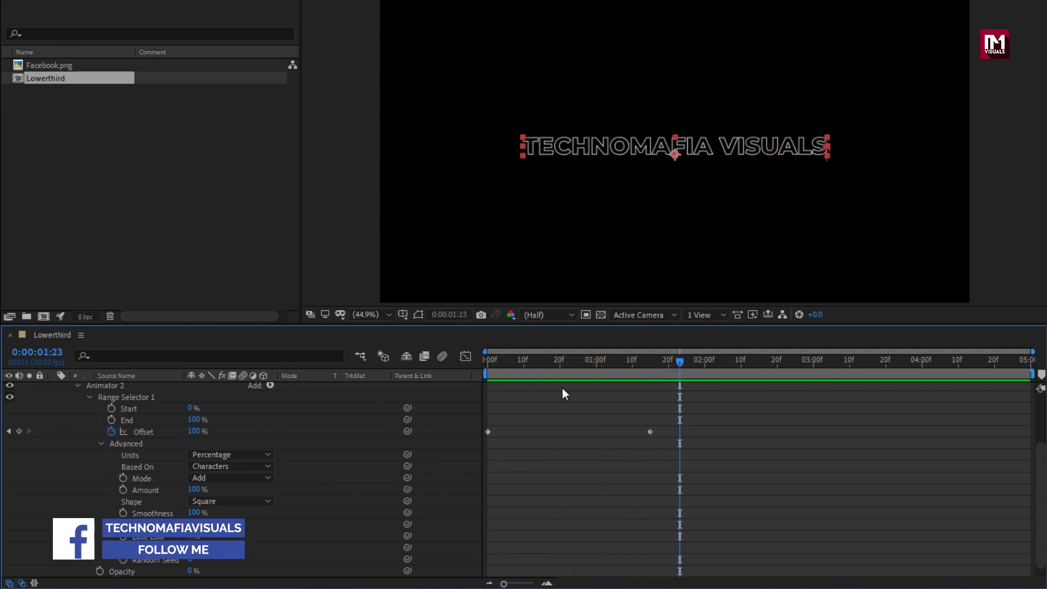
{"action": "scroll", "coordinate": [342, 466], "scroll_direction": "up", "scroll_amount": 2}
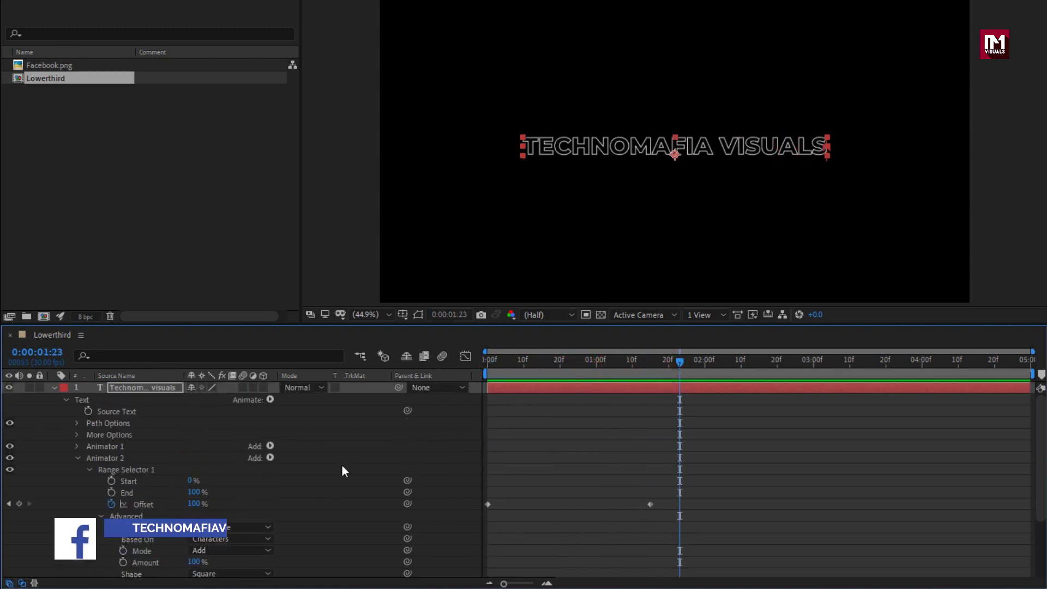
{"action": "left_click", "coordinate": [79, 460]}
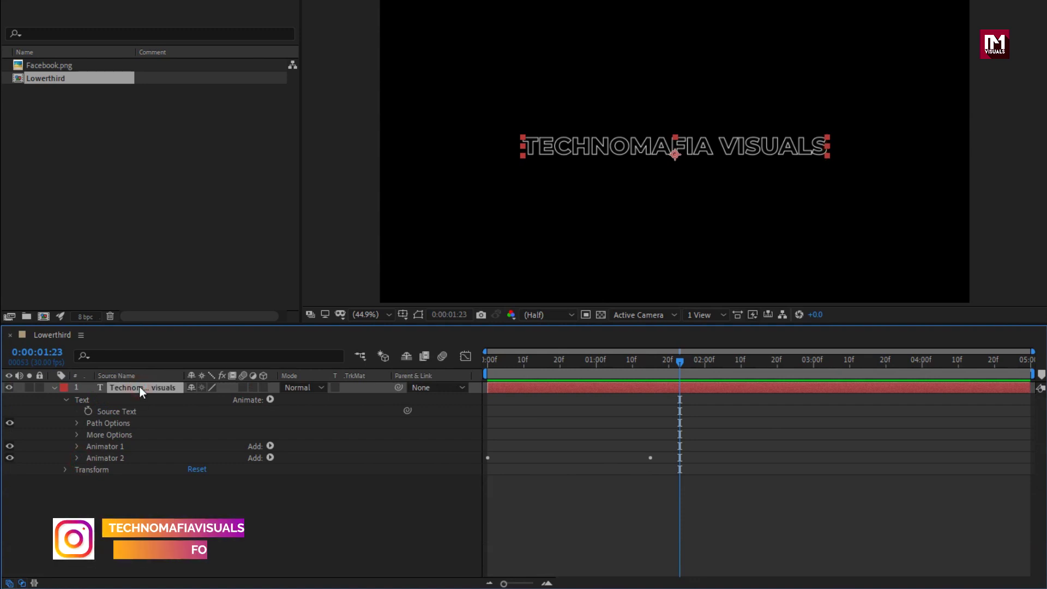
Step: Add a third text animator for Fill Color Opacity to the title and expand its range selector
{"action": "left_click", "coordinate": [270, 399]}
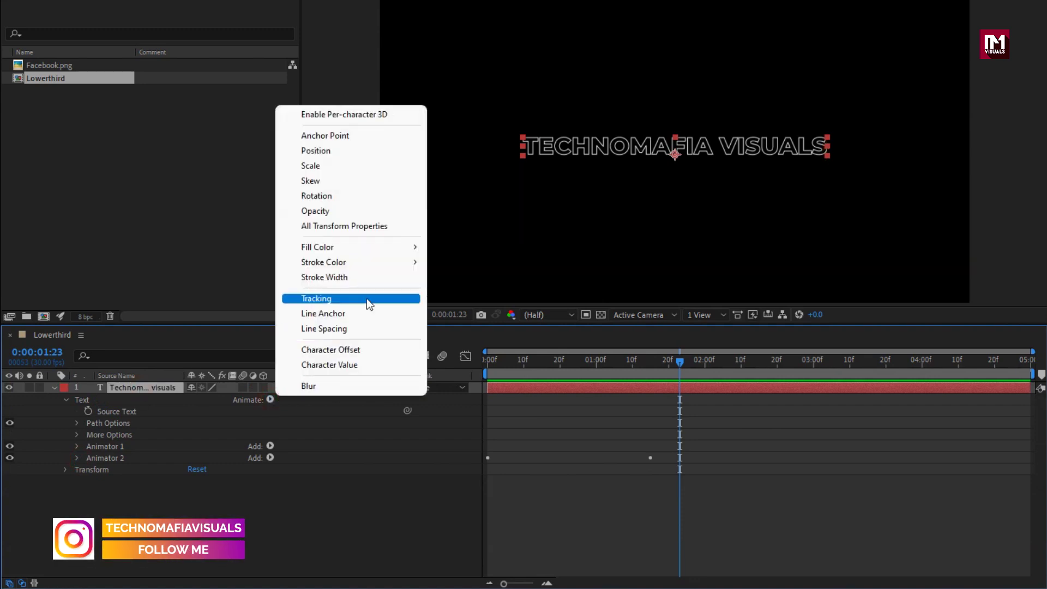
{"action": "mouse_move", "coordinate": [368, 248]}
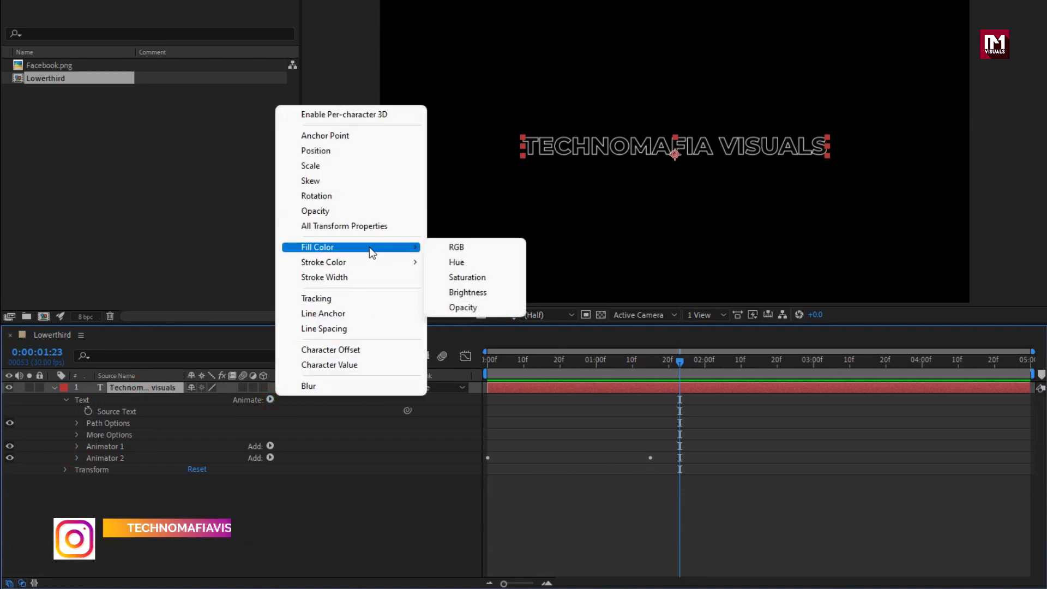
{"action": "left_click", "coordinate": [483, 309]}
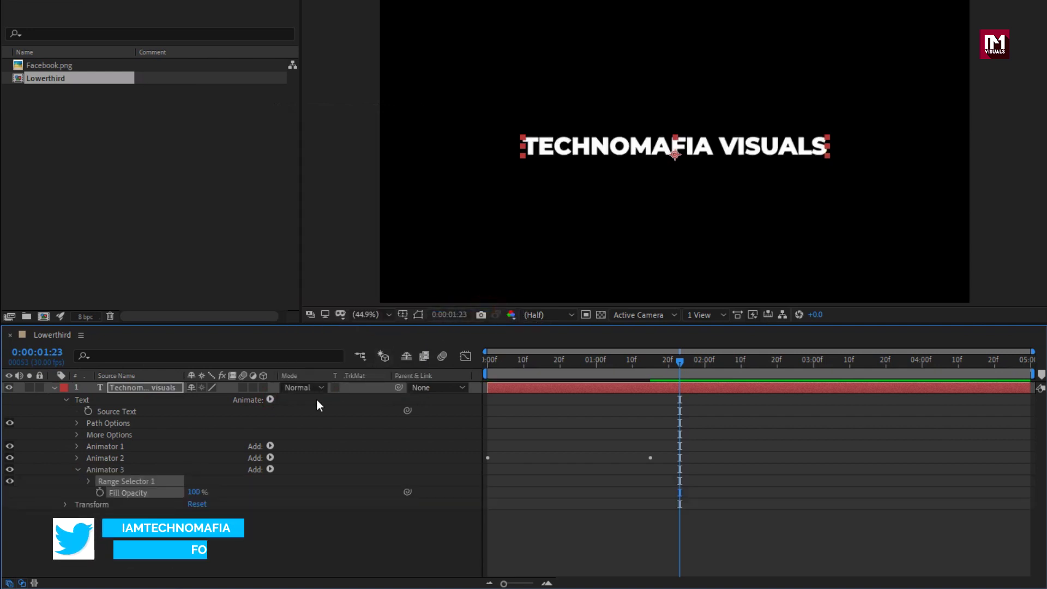
{"action": "left_click", "coordinate": [87, 481]}
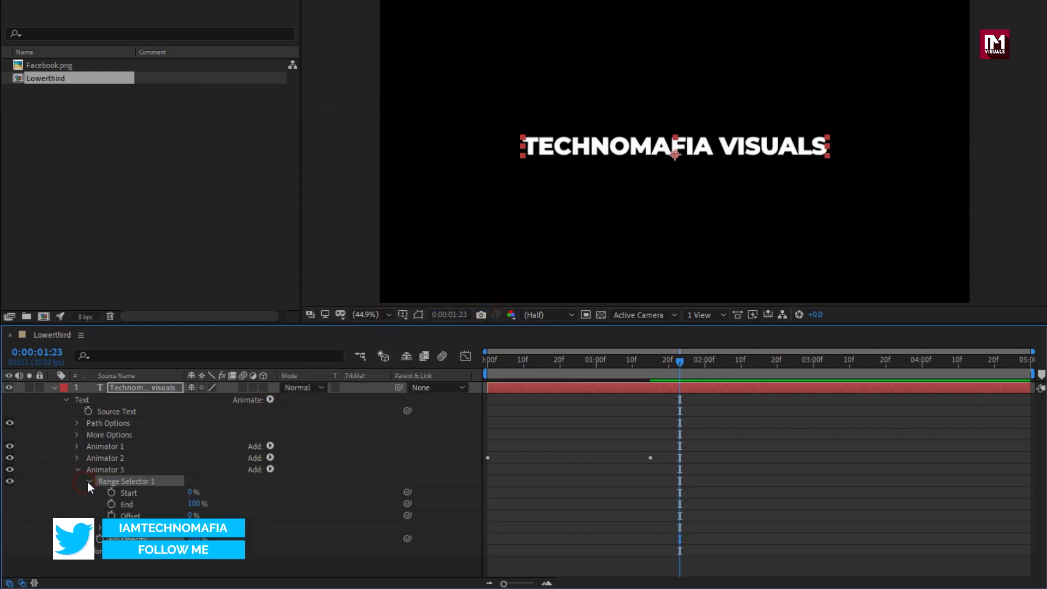
Step: Keyframe the new Fill Opacity animator's range selector Offset from -100% at 0:10 to 0% at 1:20
{"action": "left_click", "coordinate": [447, 405]}
{"action": "left_click", "coordinate": [498, 361]}
{"action": "left_click_drag", "start_coordinate": [497, 361], "coordinate": [669, 367]}
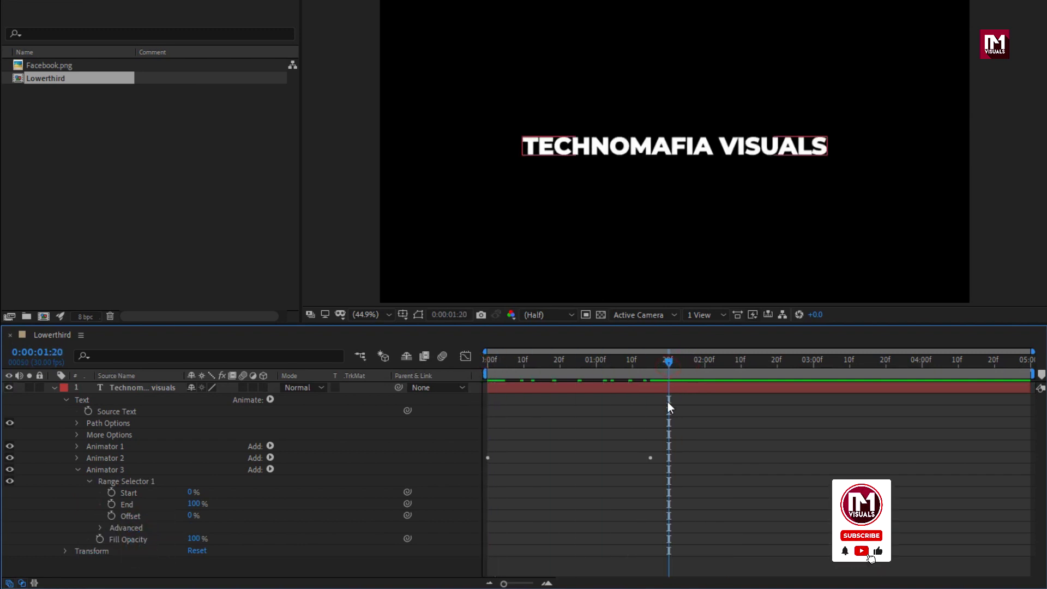
{"action": "left_click", "coordinate": [109, 516]}
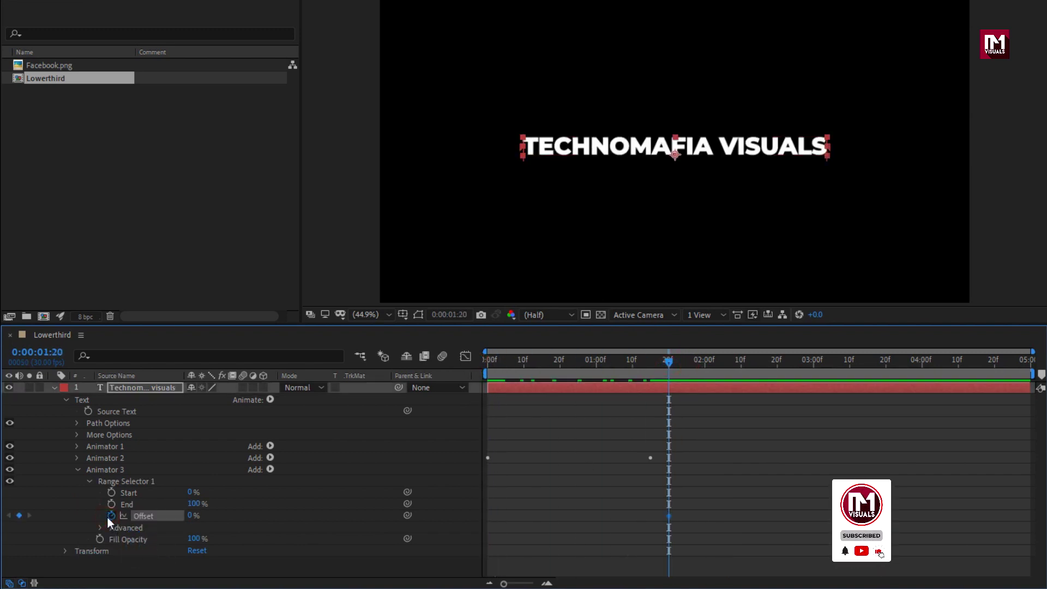
{"action": "left_click_drag", "start_coordinate": [662, 361], "coordinate": [522, 364]}
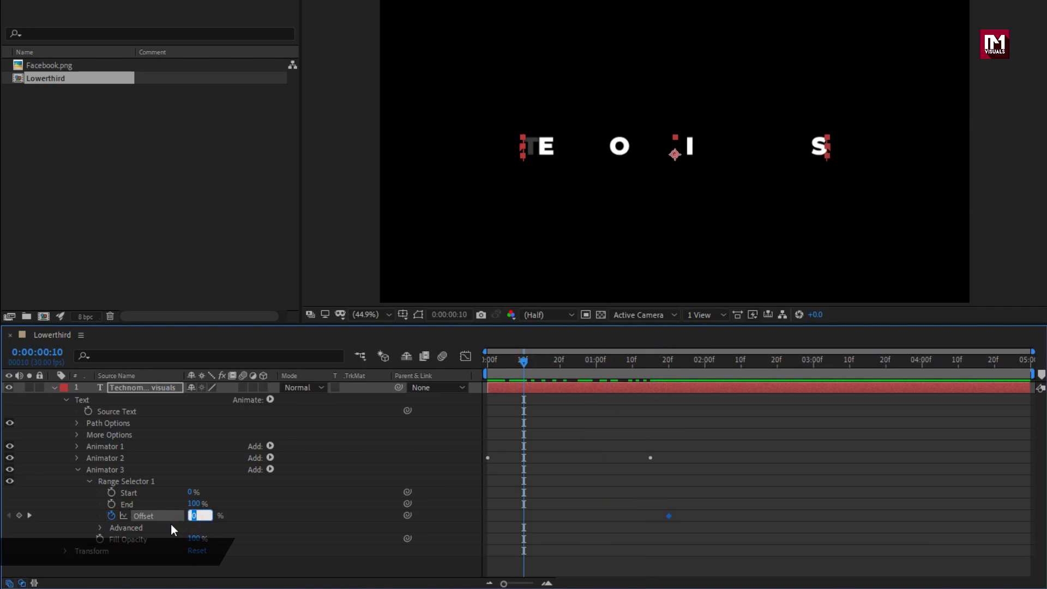
{"action": "type", "text": "-100"}
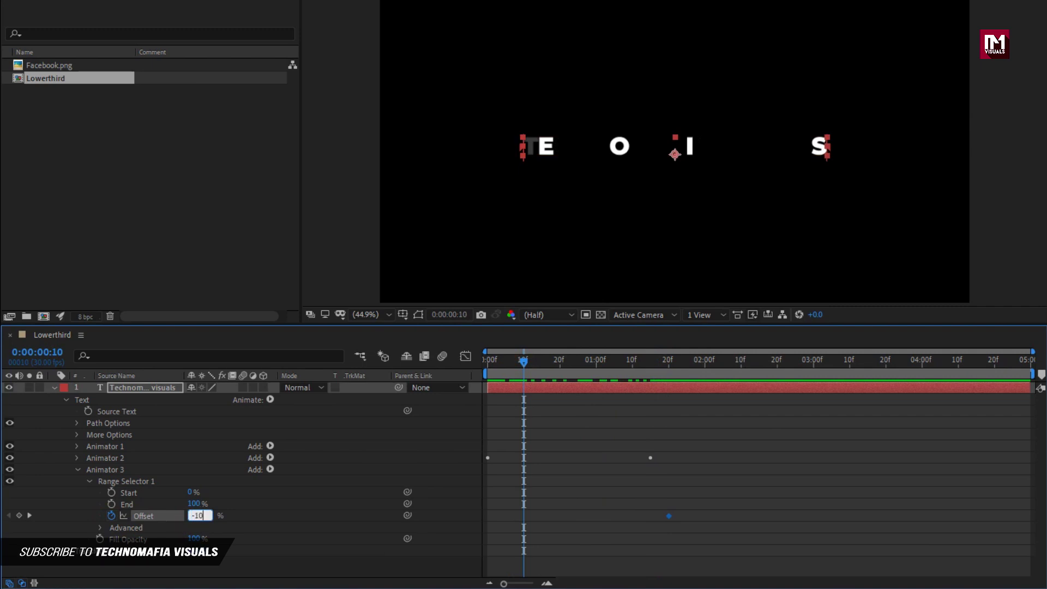
{"action": "key", "text": "Return"}
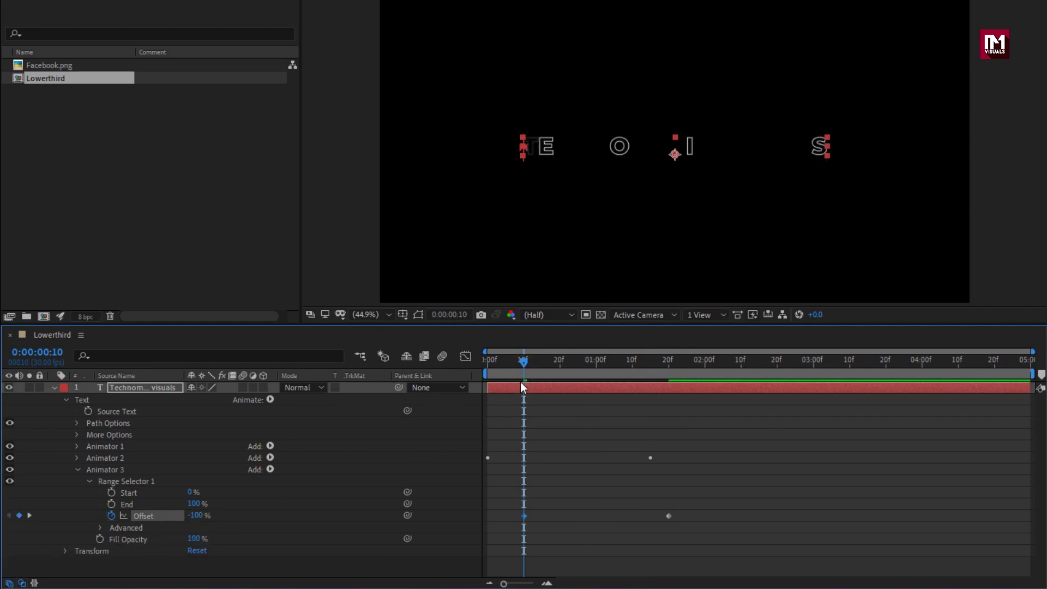
{"action": "mouse_move", "coordinate": [522, 363]}
{"action": "left_mouse_down"}
{"action": "mouse_move", "coordinate": [662, 363]}
{"action": "mouse_move", "coordinate": [501, 373]}
{"action": "mouse_move", "coordinate": [666, 375]}
{"action": "mouse_move", "coordinate": [527, 381]}
{"action": "left_mouse_up"}
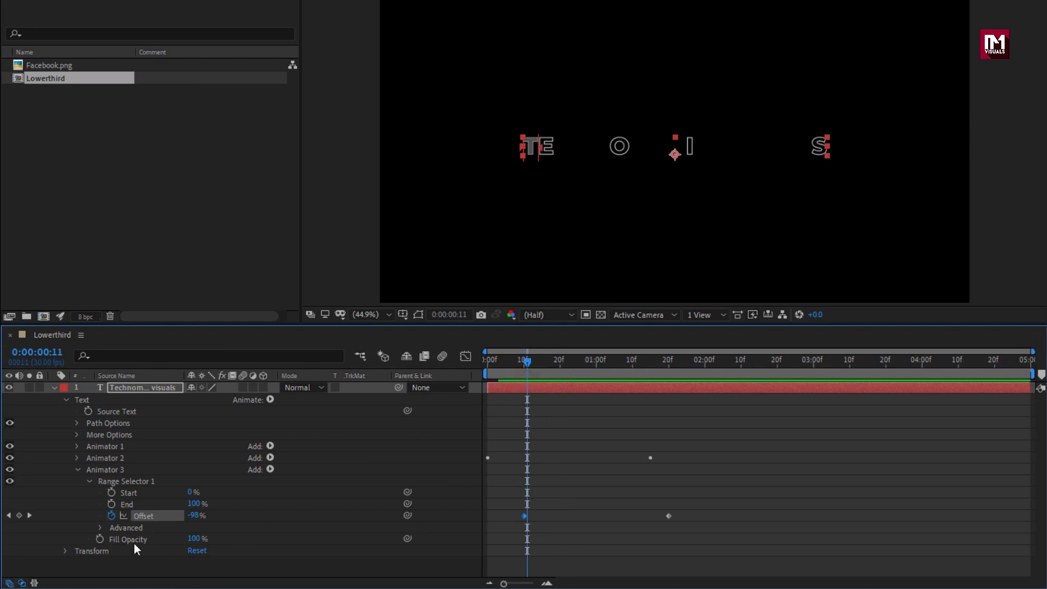
Step: Turn on Randomize Order in the third animator's advanced range options, scrub through the fill reveal, and collapse the animator
{"action": "left_click", "coordinate": [101, 528]}
{"action": "scroll", "coordinate": [81, 516], "scroll_direction": "down", "scroll_amount": 3}
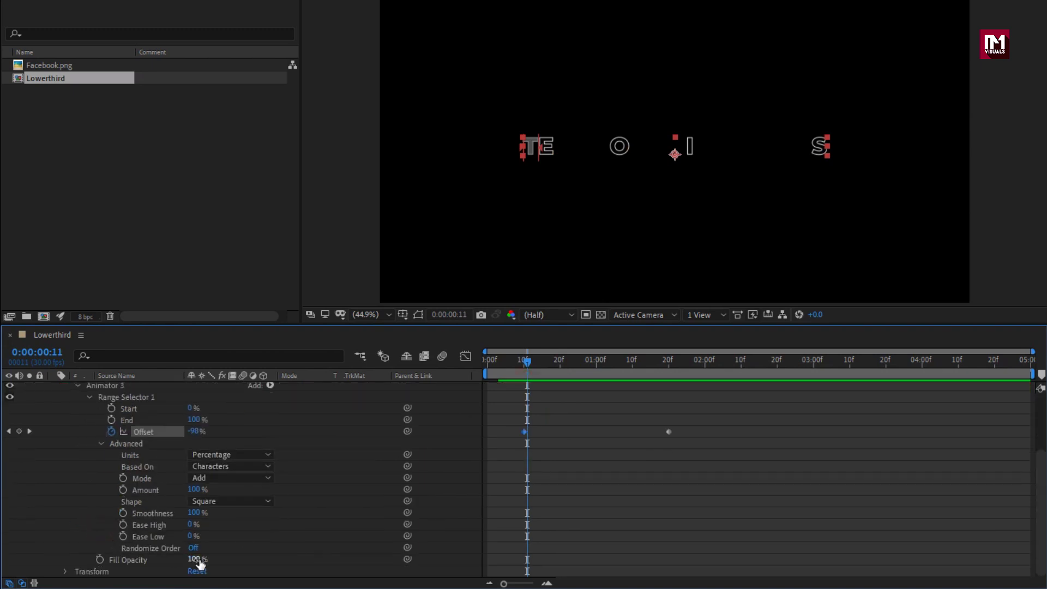
{"action": "left_click", "coordinate": [193, 549]}
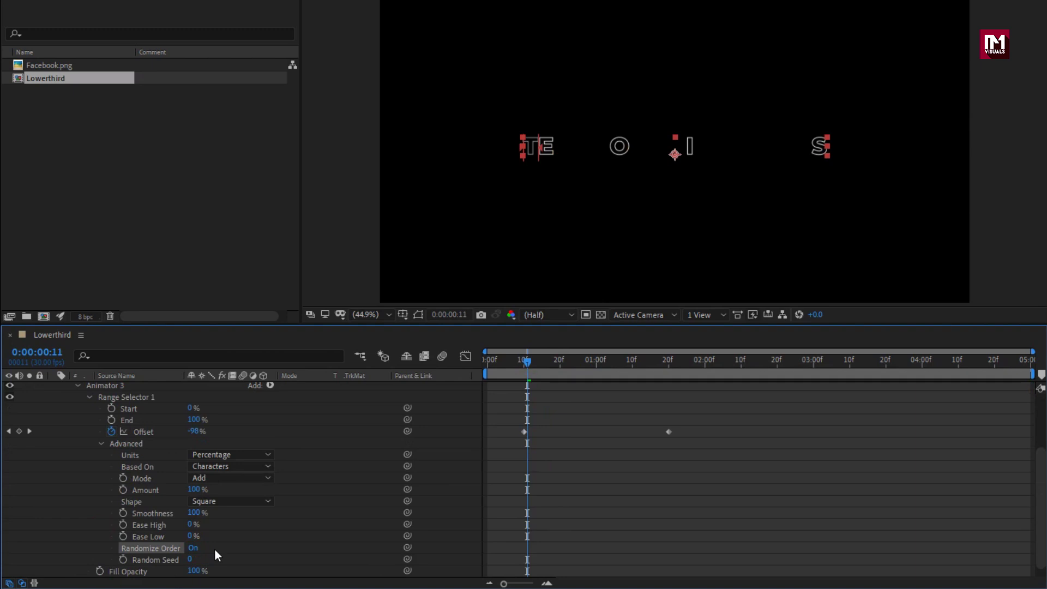
{"action": "left_click_drag", "start_coordinate": [528, 361], "coordinate": [636, 372]}
{"action": "scroll", "coordinate": [283, 493], "scroll_direction": "up", "scroll_amount": 5}
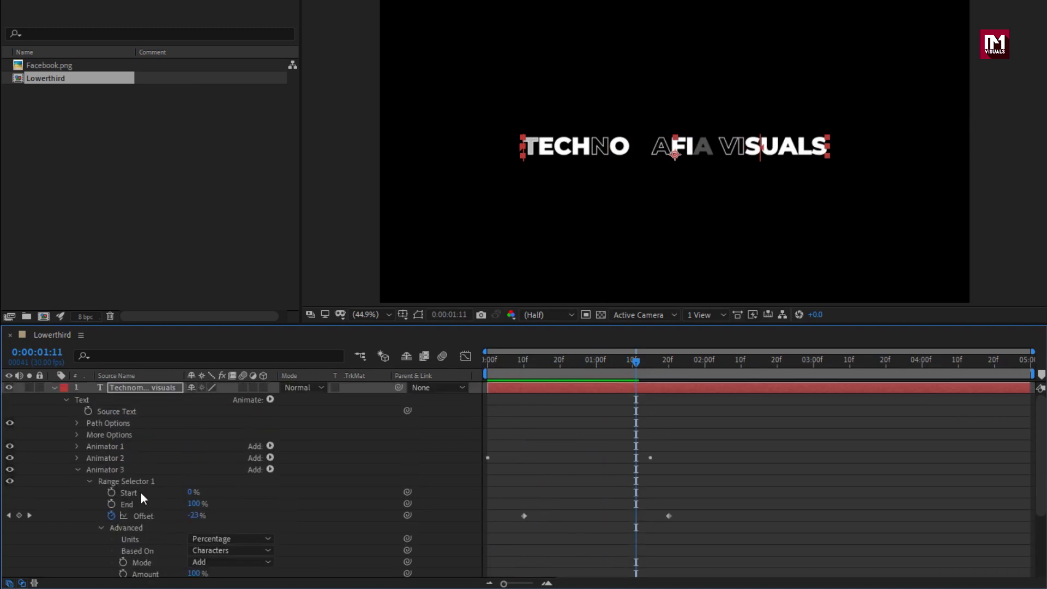
{"action": "left_click", "coordinate": [77, 469]}
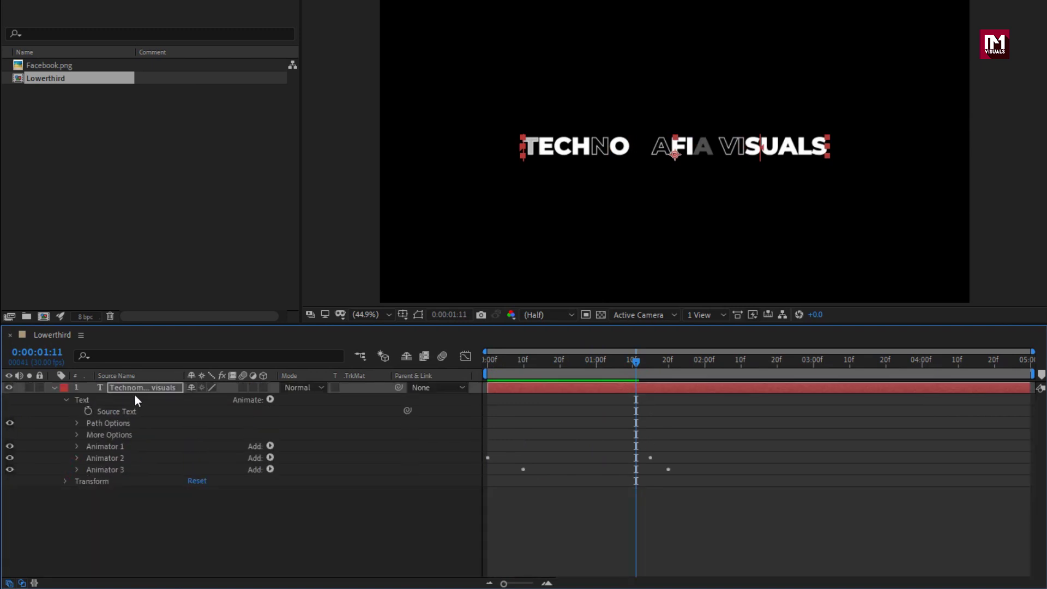
Step: Add a Tracking animator to the title and keyframe its Tracking Amount from -120 at 0:00 to 0 at 1:10
{"action": "left_click", "coordinate": [270, 400]}
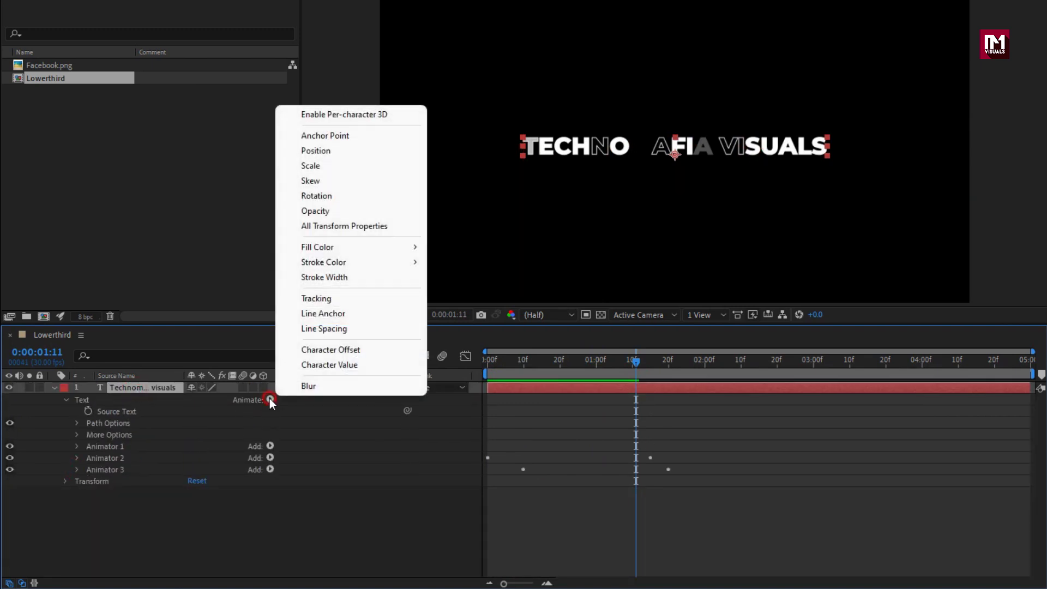
{"action": "left_click", "coordinate": [339, 298]}
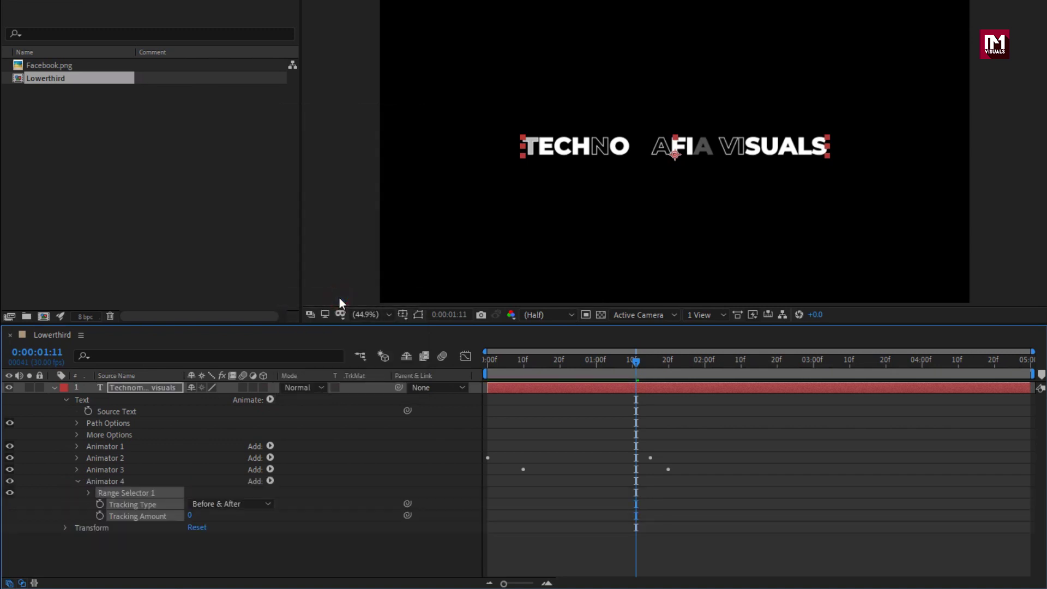
{"action": "mouse_move", "coordinate": [637, 361]}
{"action": "left_mouse_down"}
{"action": "mouse_move", "coordinate": [668, 364]}
{"action": "mouse_move", "coordinate": [635, 364]}
{"action": "left_mouse_up"}
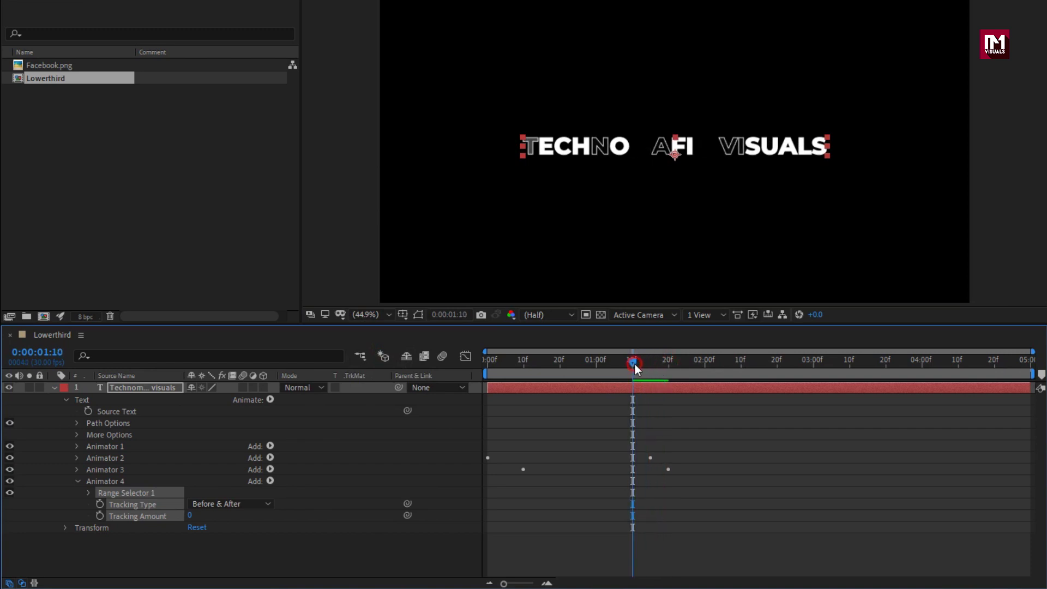
{"action": "left_click", "coordinate": [114, 543]}
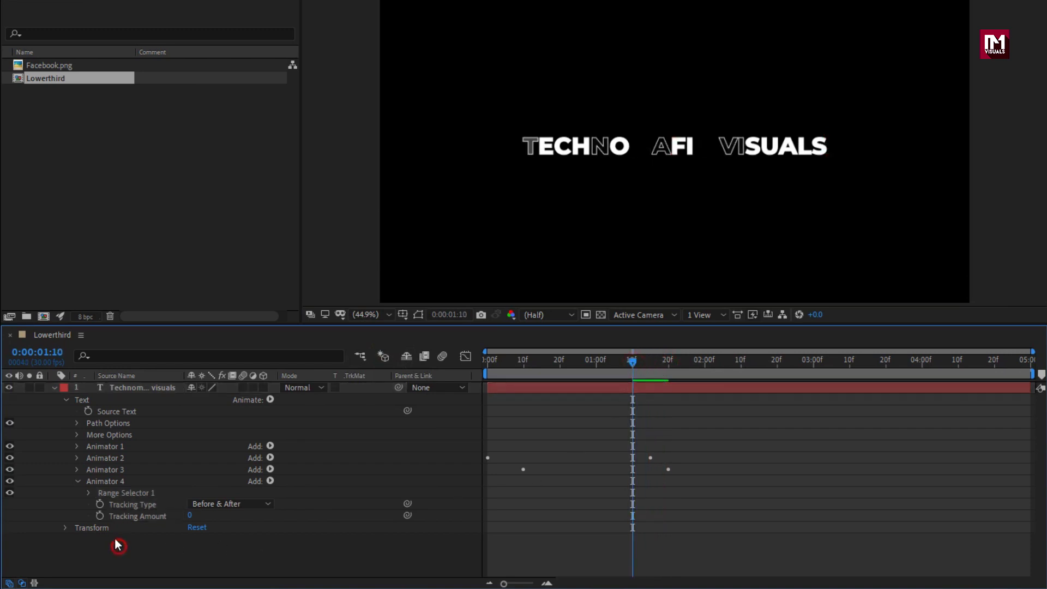
{"action": "left_click", "coordinate": [100, 515]}
{"action": "left_click_drag", "start_coordinate": [608, 364], "coordinate": [480, 358]}
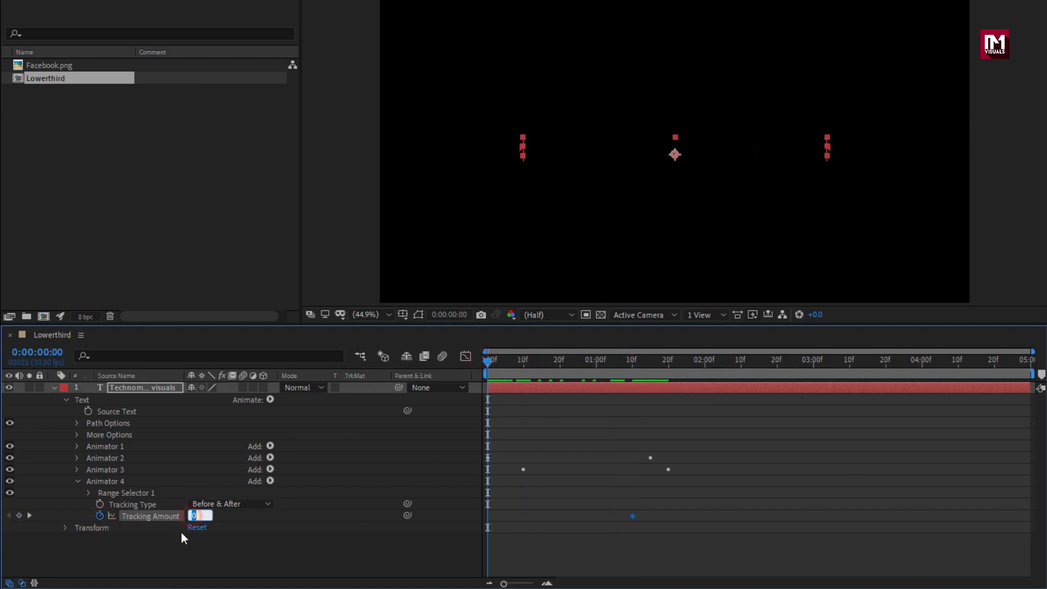
{"action": "type", "text": "-120"}
{"action": "key", "text": "Return"}
{"action": "left_click_drag", "start_coordinate": [490, 362], "coordinate": [688, 365]}
Step: Show only the title's keyframed properties and apply Easy Ease to all Offset and Tracking Amount keyframes
{"action": "key", "text": "u"}
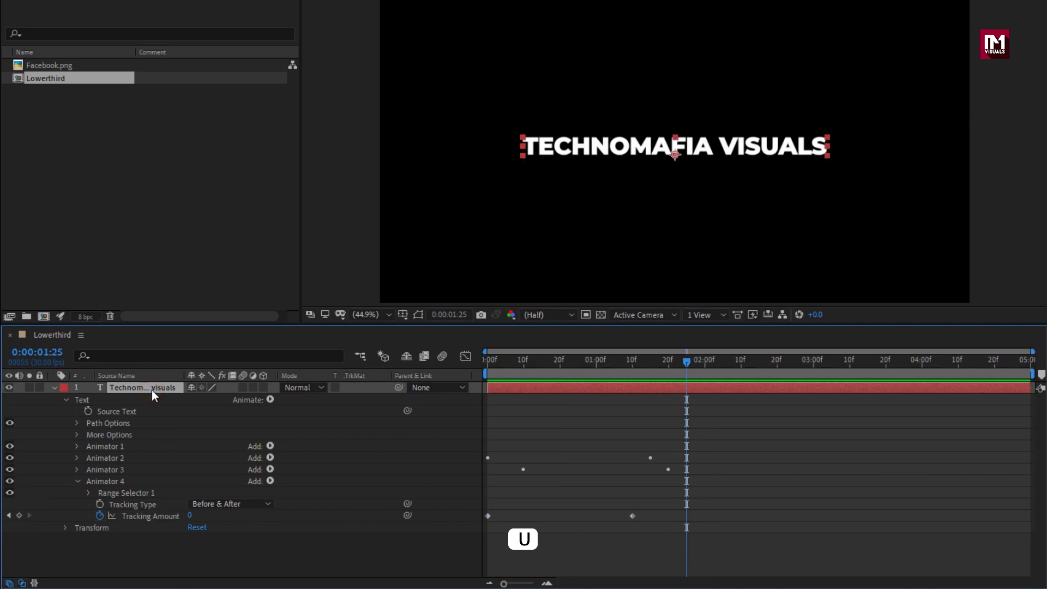
{"action": "key", "text": "u"}
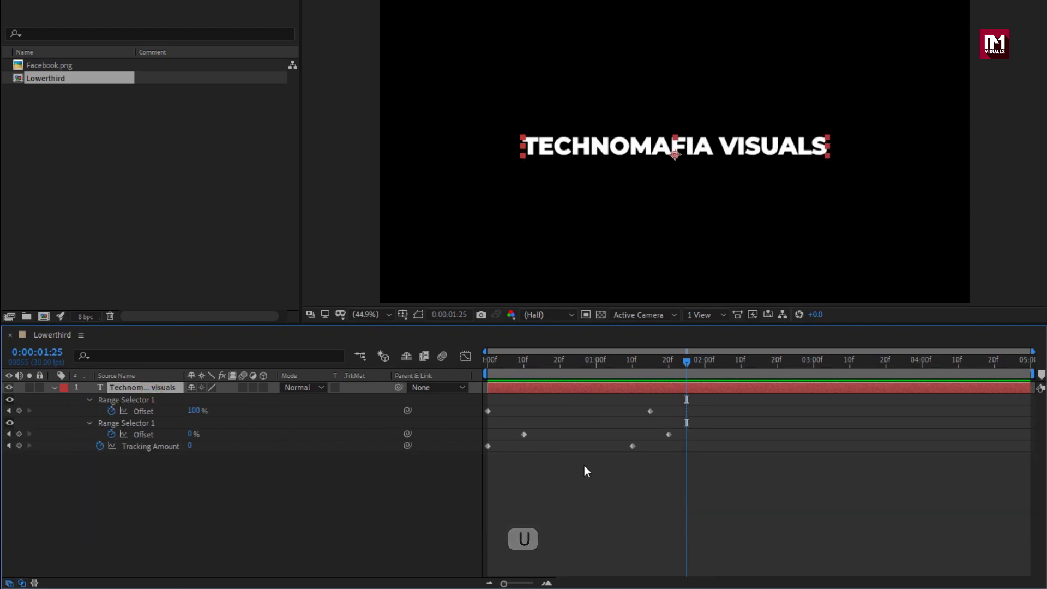
{"action": "left_click_drag", "start_coordinate": [689, 463], "coordinate": [483, 410]}
{"action": "right_click", "coordinate": [487, 411]}
{"action": "mouse_move", "coordinate": [561, 400]}
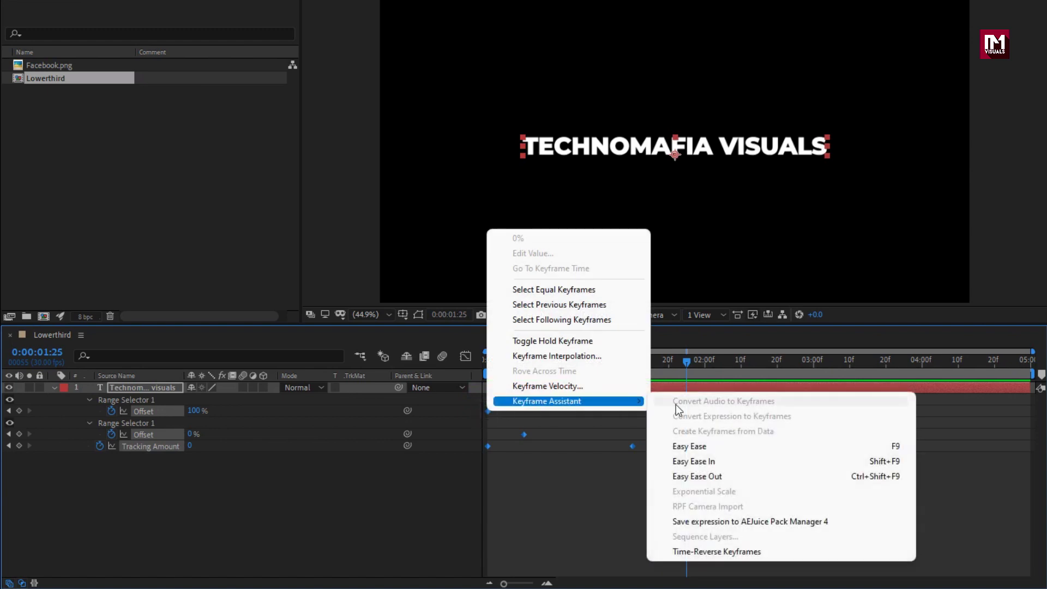
{"action": "left_click", "coordinate": [690, 447]}
Step: Lengthen the ease into the three end keyframes in the graph editor, and preview the title animation
{"action": "left_click", "coordinate": [466, 359]}
{"action": "left_click", "coordinate": [682, 523]}
{"action": "left_click_drag", "start_coordinate": [682, 524], "coordinate": [547, 544]}
{"action": "left_click", "coordinate": [466, 357]}
{"action": "left_click", "coordinate": [487, 361]}
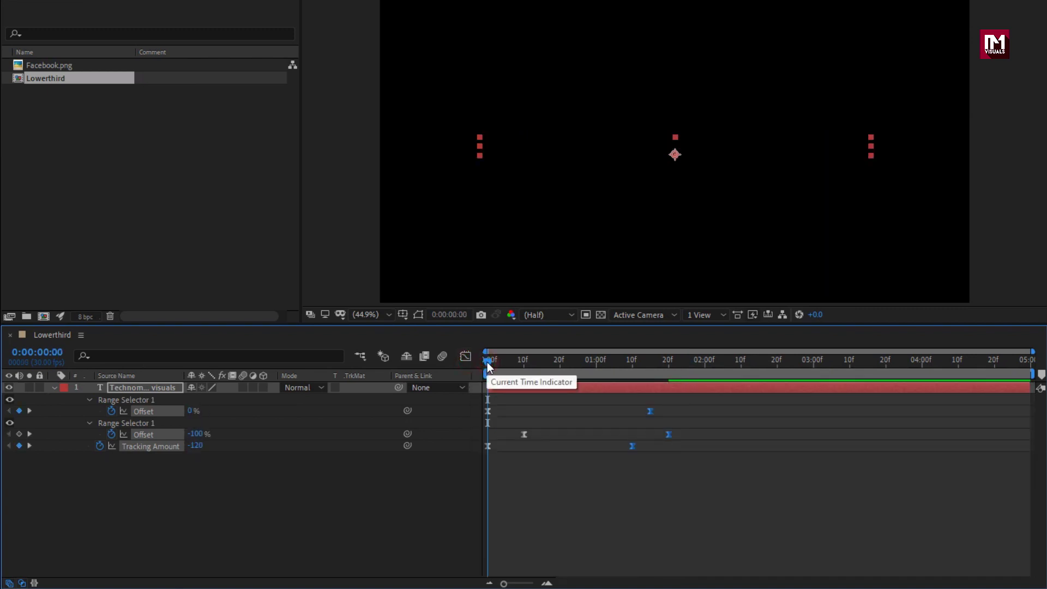
{"action": "key", "text": "space"}
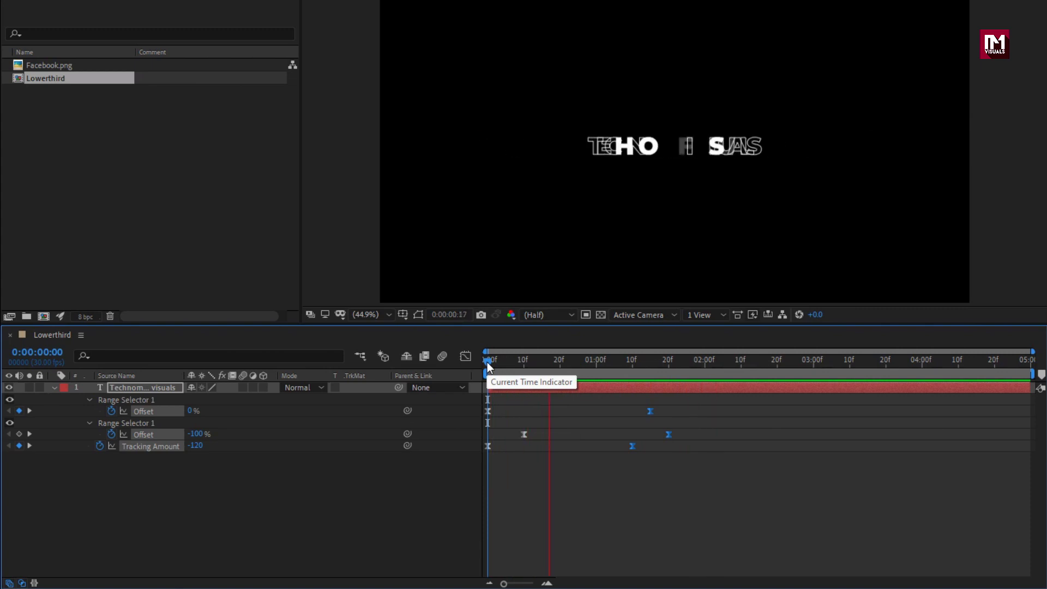
{"action": "key", "text": "space"}
{"action": "left_click_drag", "start_coordinate": [486, 362], "coordinate": [590, 361]}
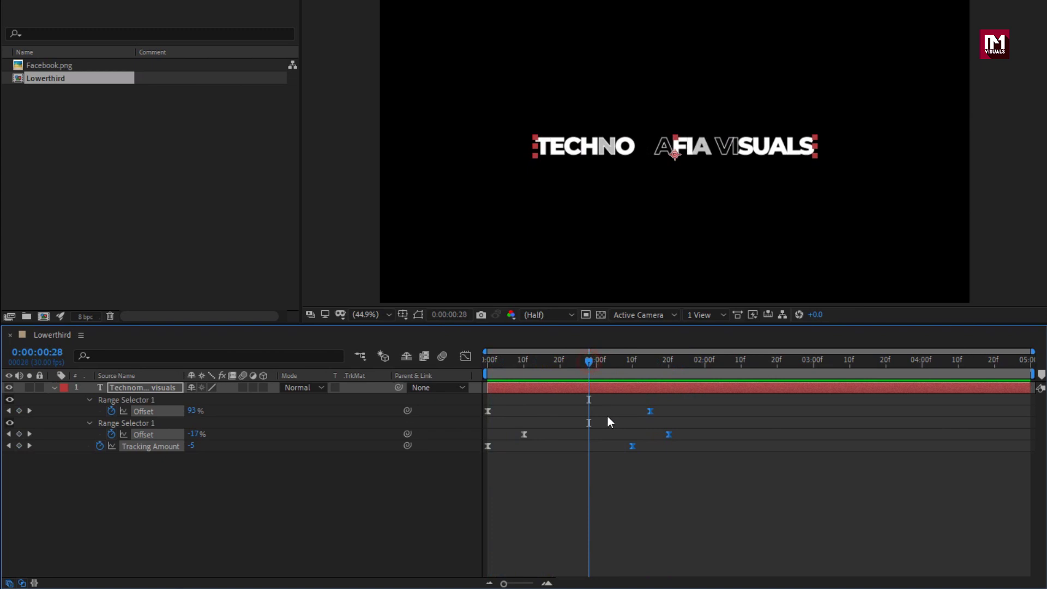
Step: Shift the end keyframes to 1:25 for Opacity Offset, 2:00 for Fill Opacity Offset and 1:20 for Tracking Amount, and collapse the layer
{"action": "left_click", "coordinate": [610, 408]}
{"action": "left_click_drag", "start_coordinate": [608, 400], "coordinate": [692, 457]}
{"action": "left_click", "coordinate": [704, 364]}
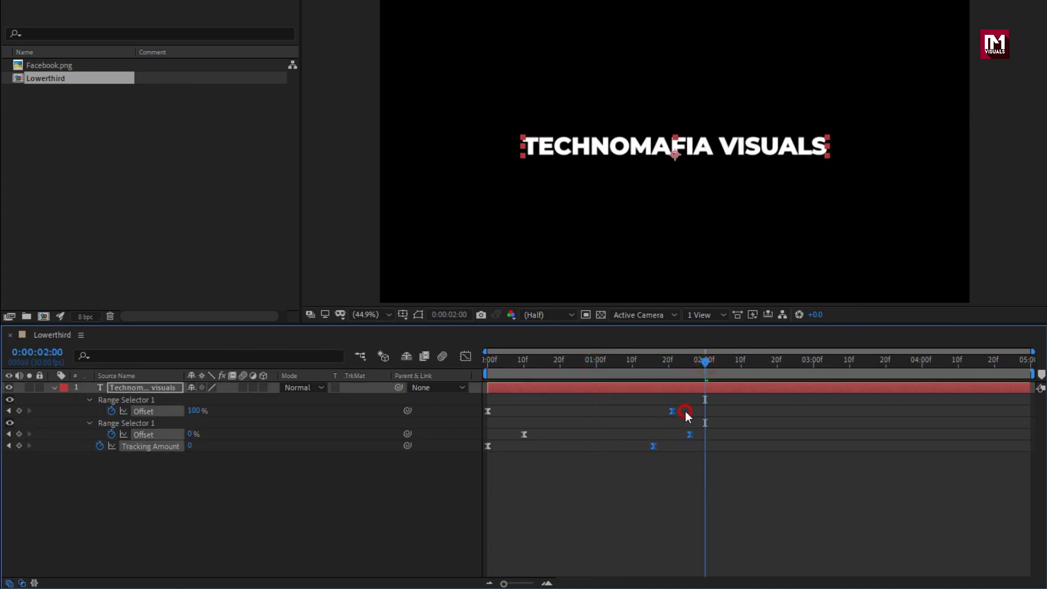
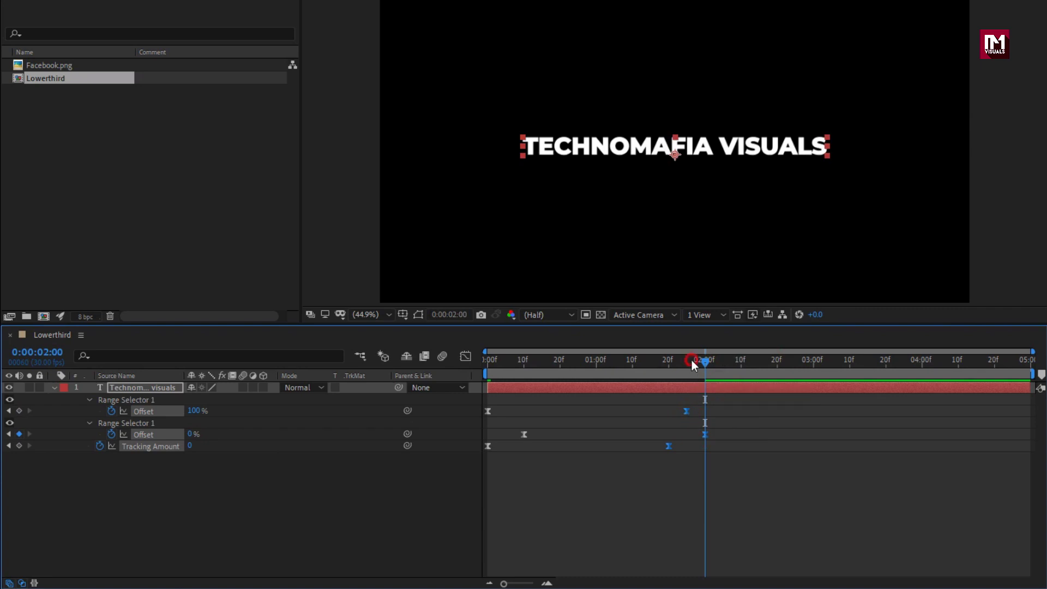
{"action": "left_click_drag", "start_coordinate": [691, 360], "coordinate": [719, 365]}
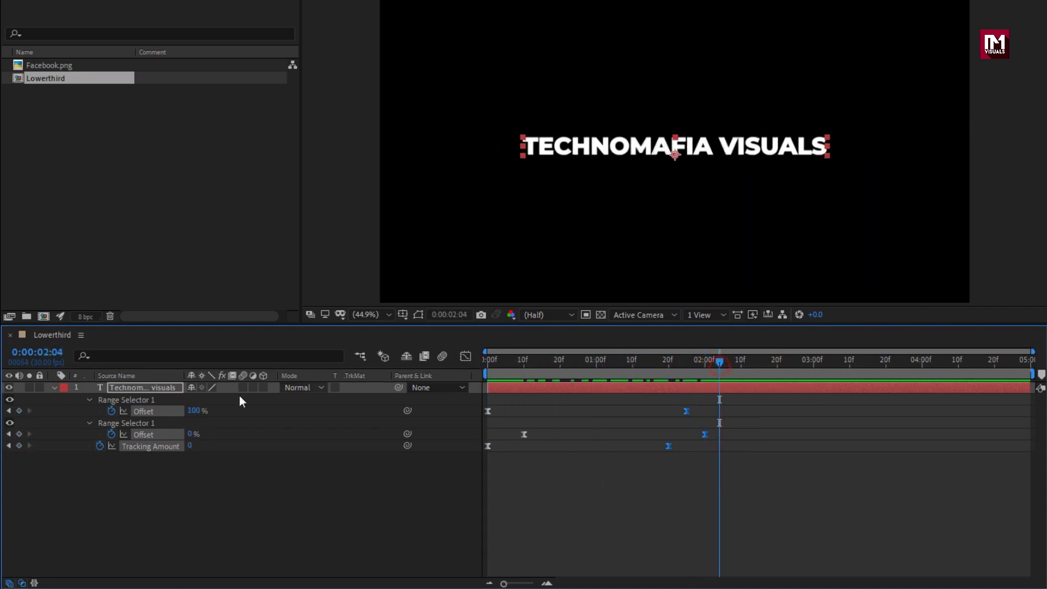
{"action": "left_click", "coordinate": [54, 388]}
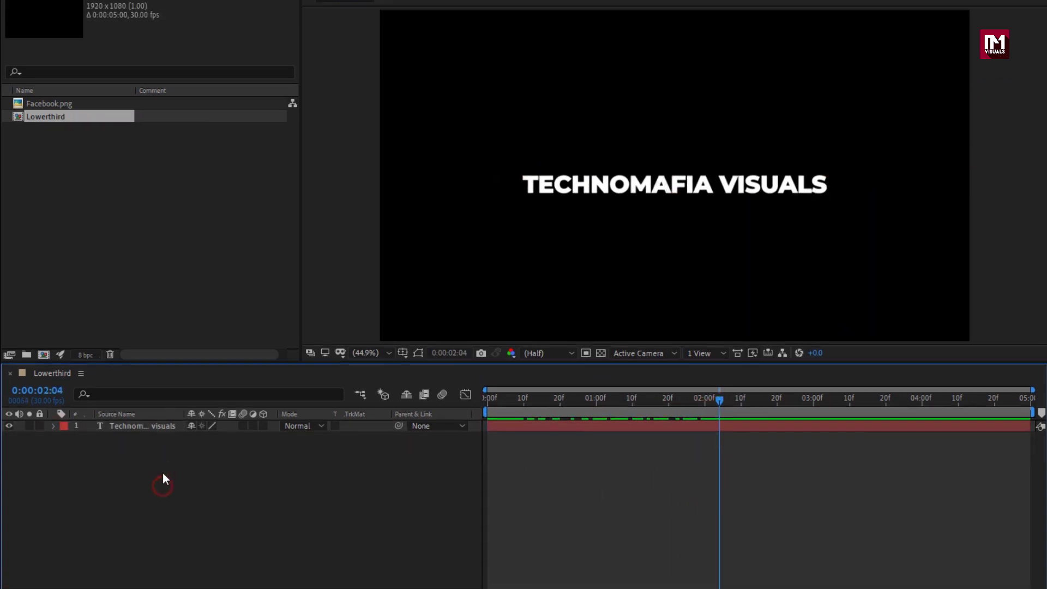
Step: Add a FACEBOOK text layer and place it just above the title, aligned with the title's left edge
{"action": "left_click", "coordinate": [186, 8]}
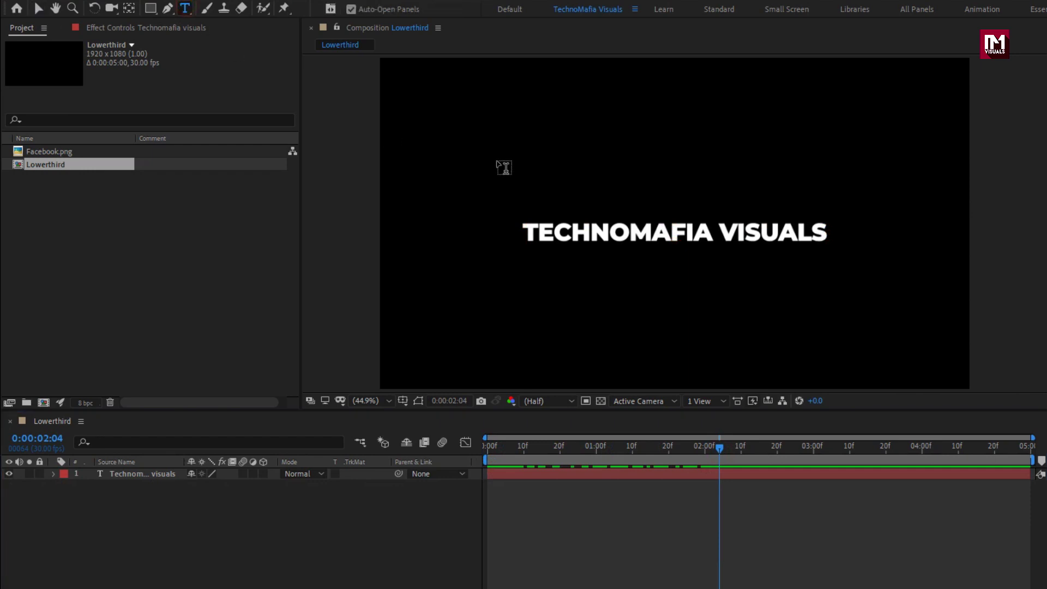
{"action": "left_click", "coordinate": [534, 203]}
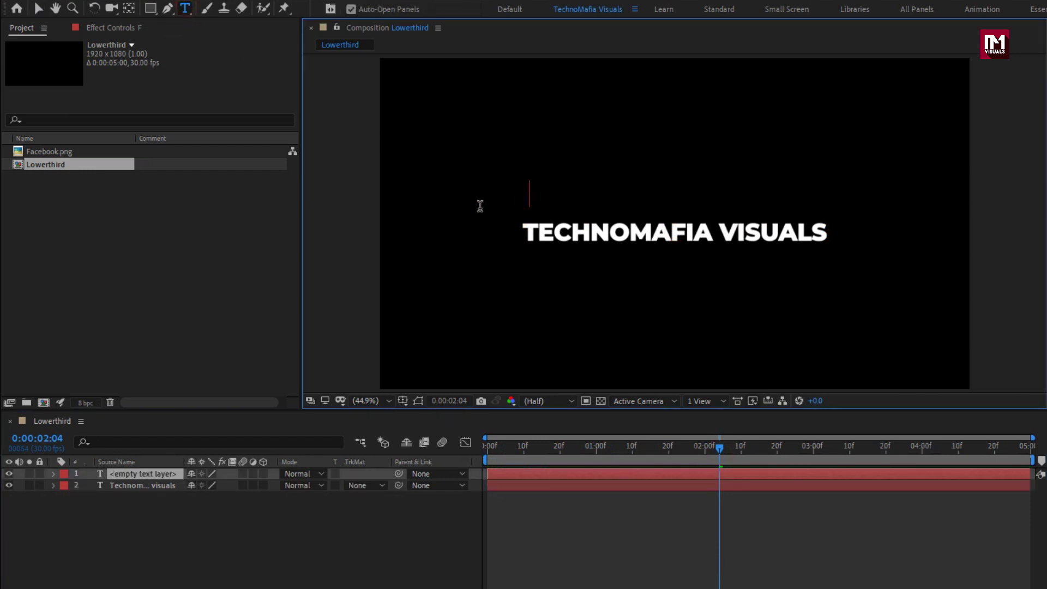
{"action": "type", "text": "FACEBOOK"}
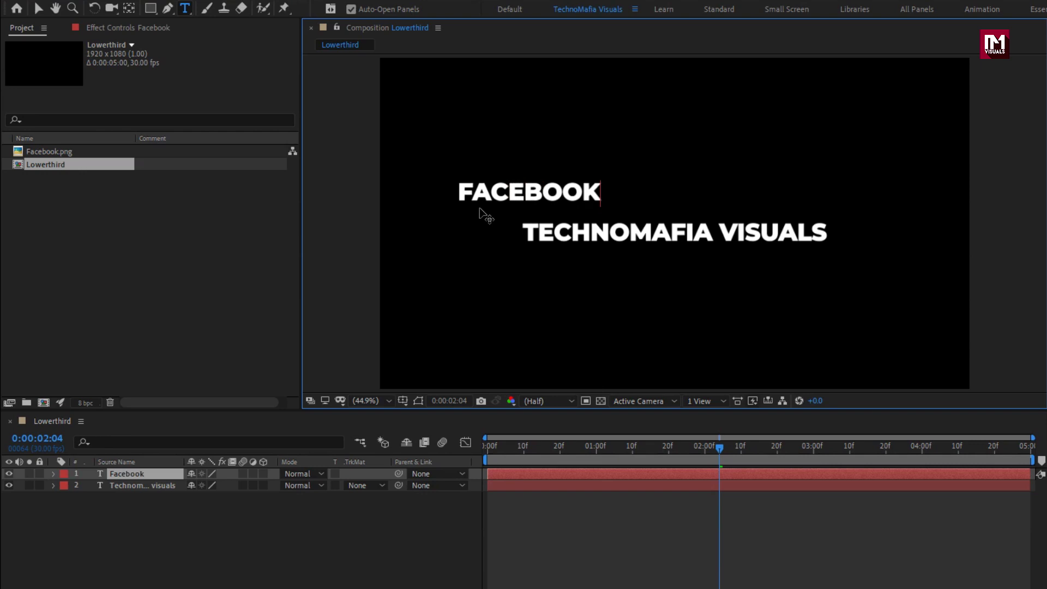
{"action": "key", "text": "Escape"}
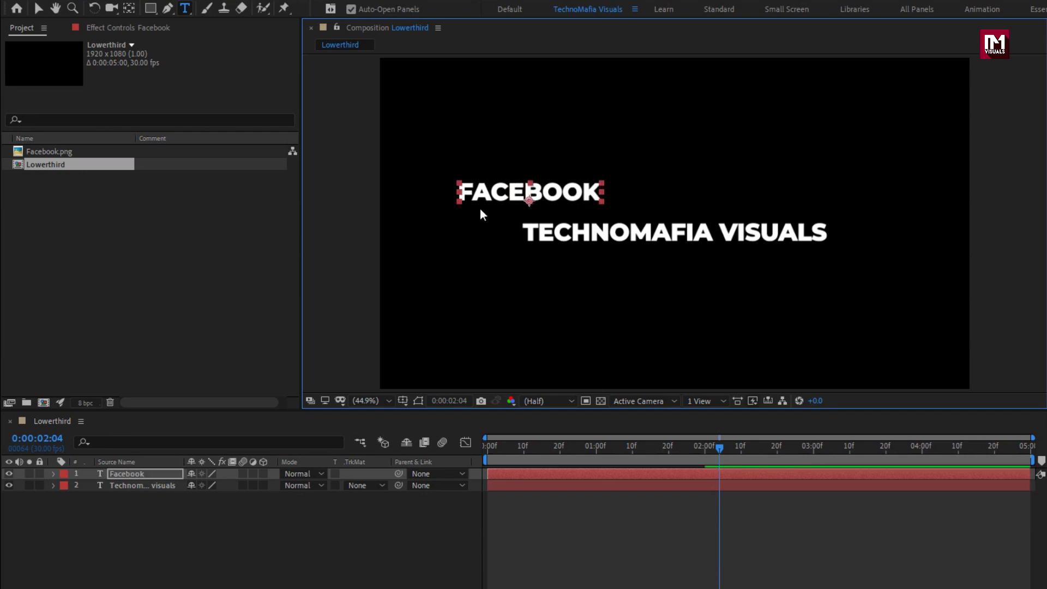
{"action": "key", "text": "v"}
{"action": "left_click_drag", "start_coordinate": [459, 194], "coordinate": [525, 210]}
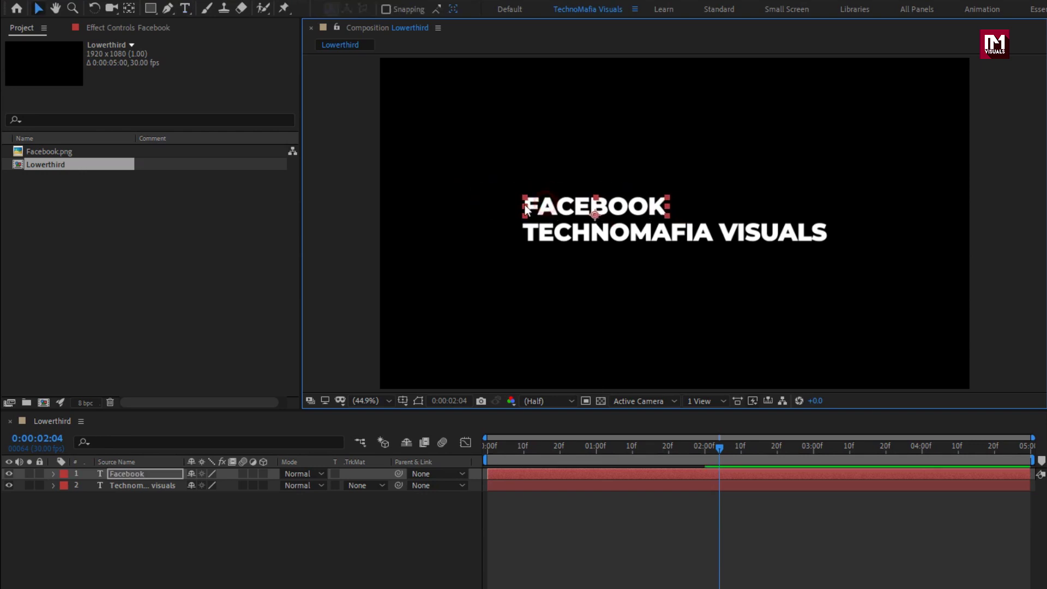
{"action": "key", "text": "slash"}
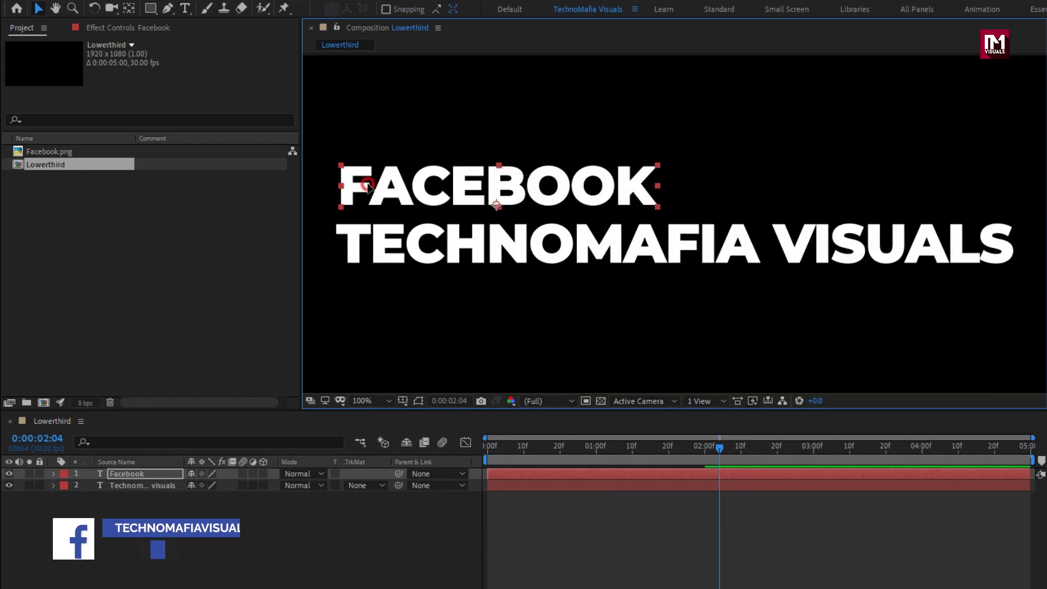
{"action": "left_click_drag", "start_coordinate": [368, 185], "coordinate": [369, 194]}
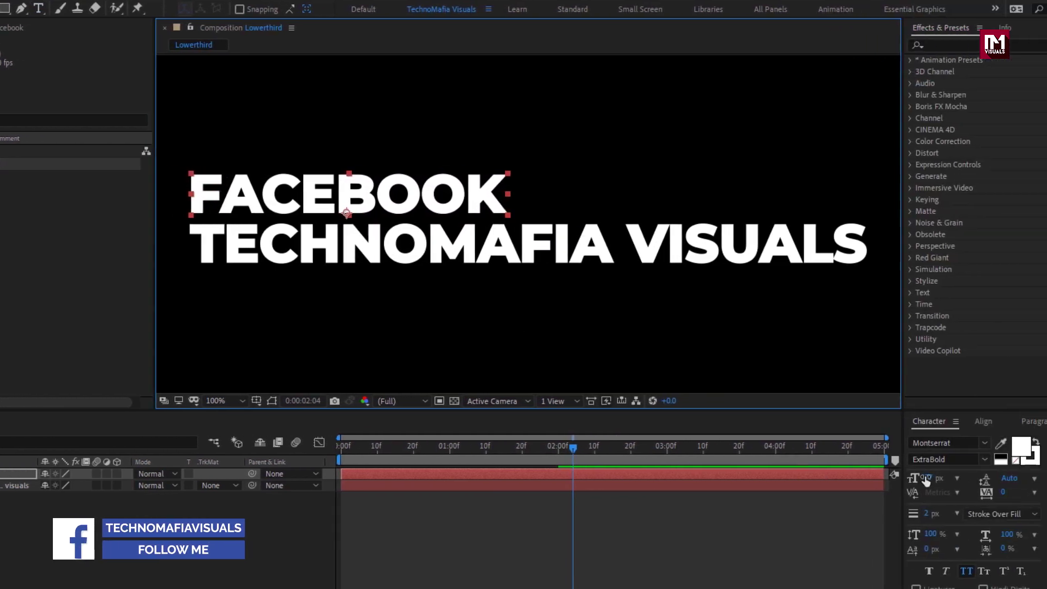
Step: Set the FACEBOOK text to Montserrat Medium, reduce its font size and realign it above the start of the title
{"action": "left_click", "coordinate": [982, 459]}
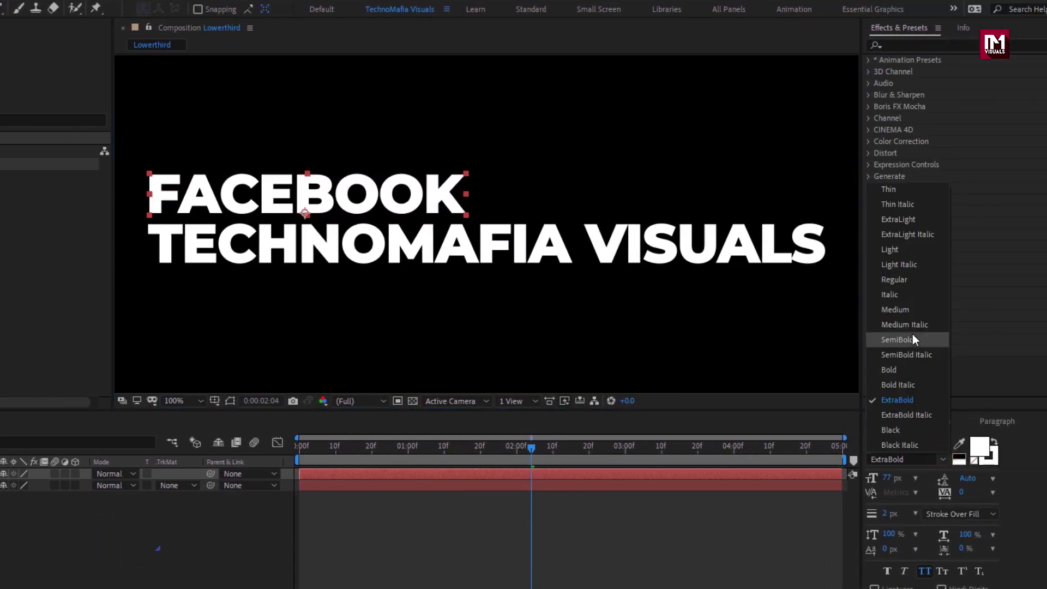
{"action": "left_click", "coordinate": [912, 337]}
{"action": "left_click", "coordinate": [944, 460]}
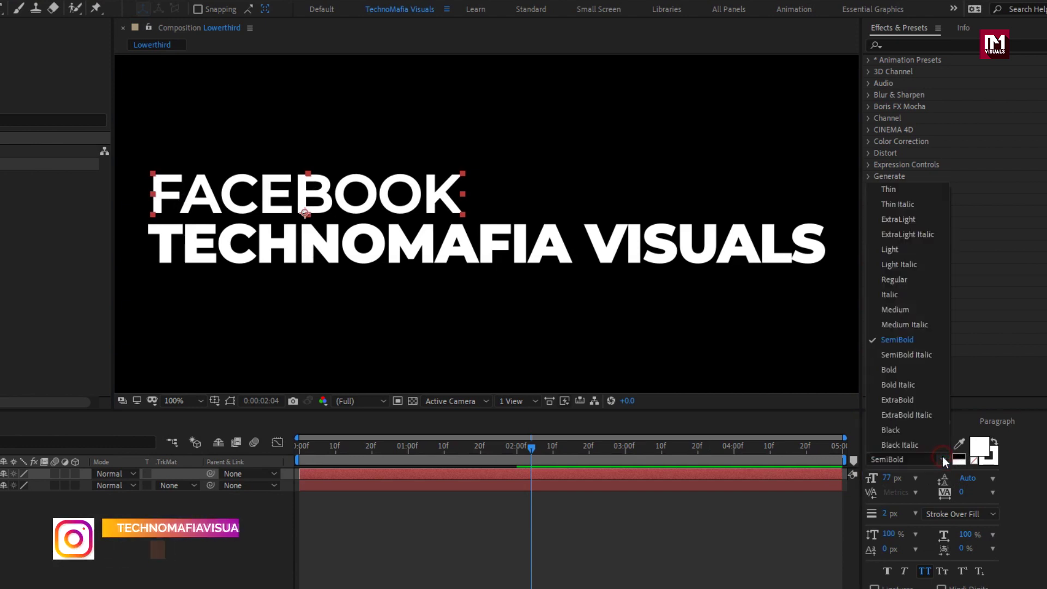
{"action": "left_click", "coordinate": [905, 311]}
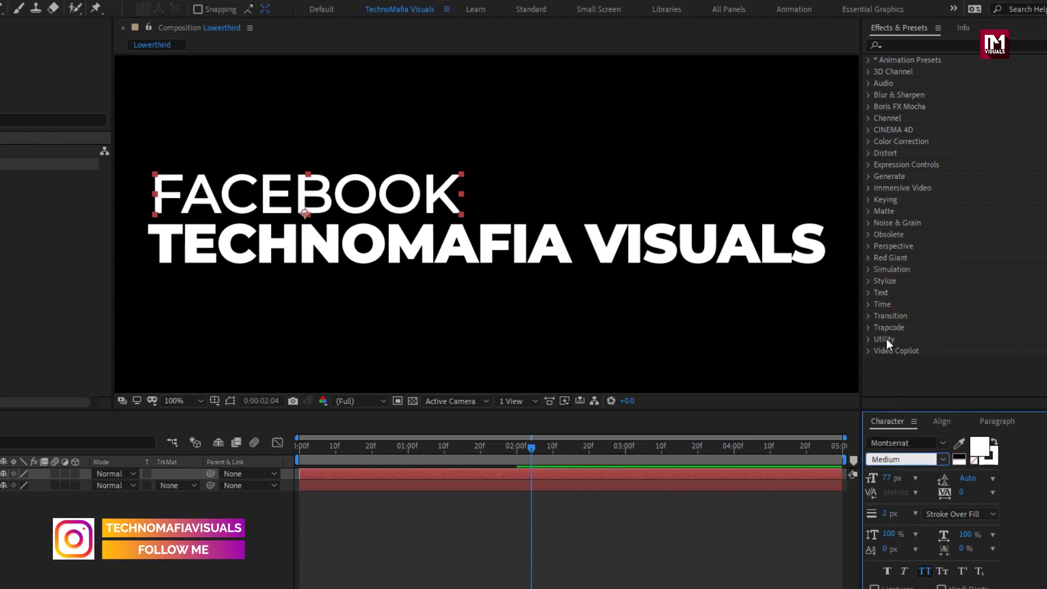
{"action": "left_click_drag", "start_coordinate": [879, 478], "coordinate": [864, 478]}
{"action": "left_click_drag", "start_coordinate": [244, 208], "coordinate": [187, 206]}
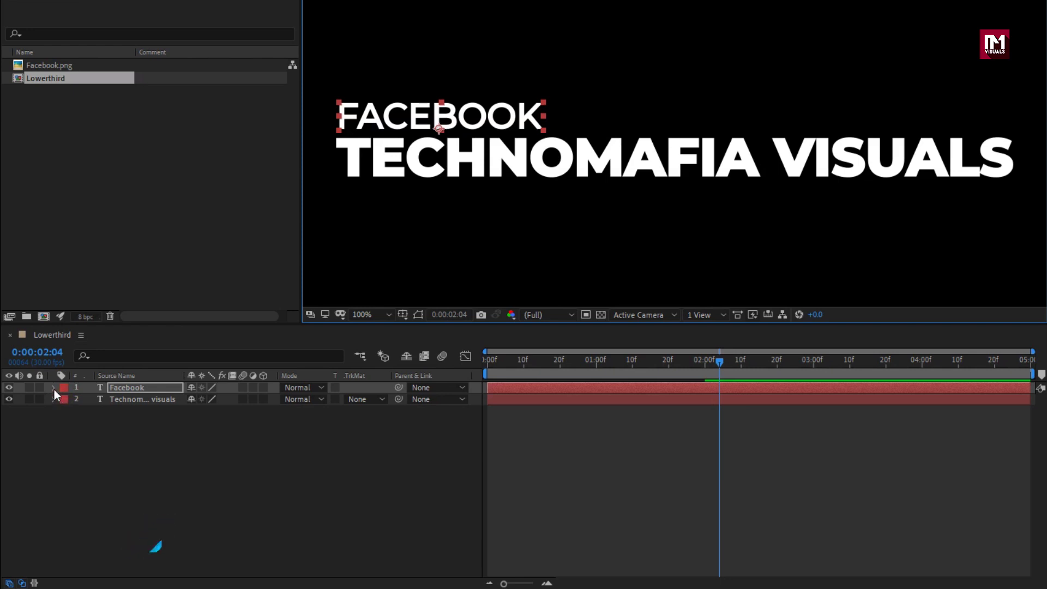
Step: Add an Opacity text animator to the Facebook layer and set its Opacity to 0%
{"action": "left_click", "coordinate": [54, 388]}
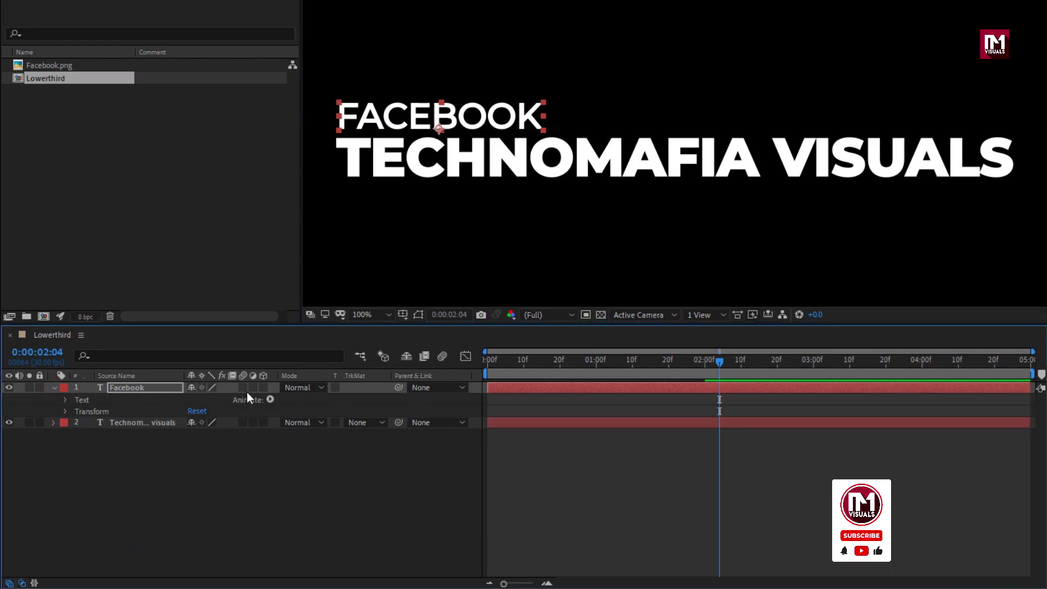
{"action": "left_click", "coordinate": [269, 401]}
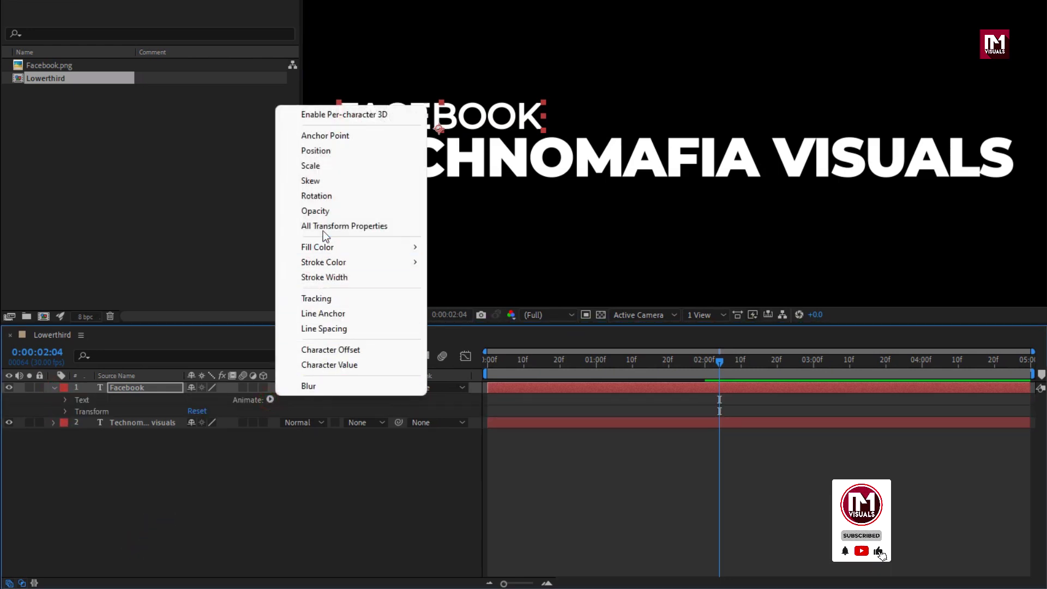
{"action": "left_click", "coordinate": [323, 213]}
{"action": "left_click", "coordinate": [75, 464]}
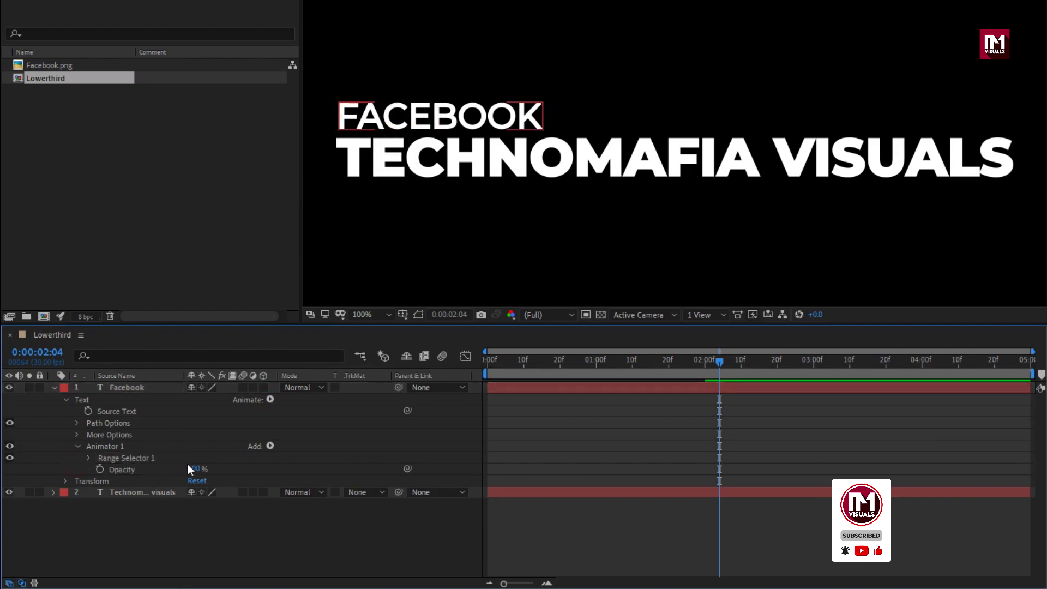
{"action": "left_click_drag", "start_coordinate": [188, 469], "coordinate": [109, 479]}
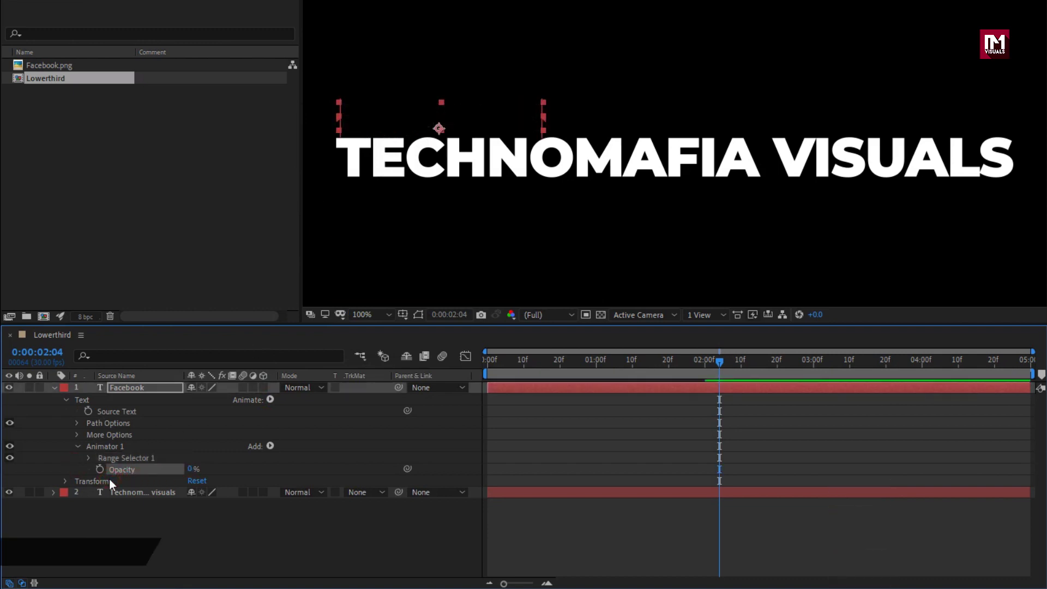
Step: Keyframe the Opacity animator's range Offset from 0% at 0:00 to 100% at 1:00, and scrub through the reveal
{"action": "left_click", "coordinate": [88, 456]}
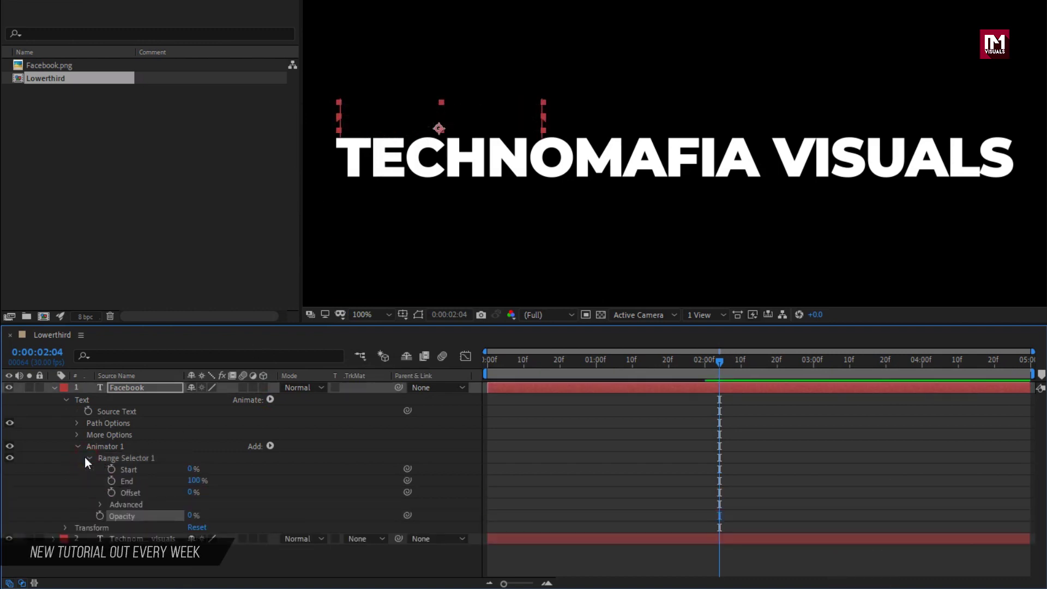
{"action": "left_click", "coordinate": [485, 361]}
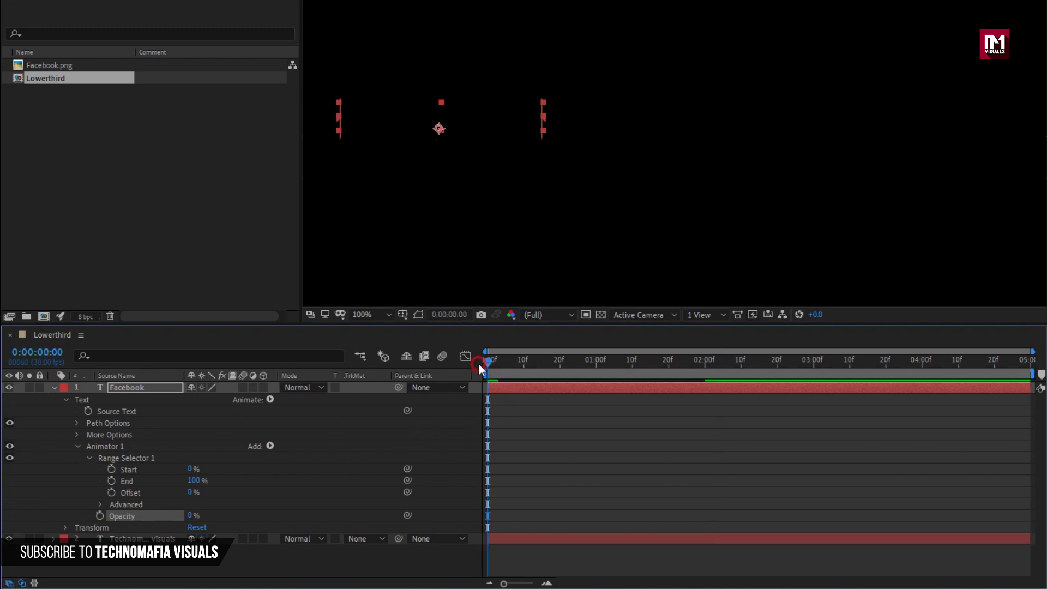
{"action": "left_click", "coordinate": [112, 492]}
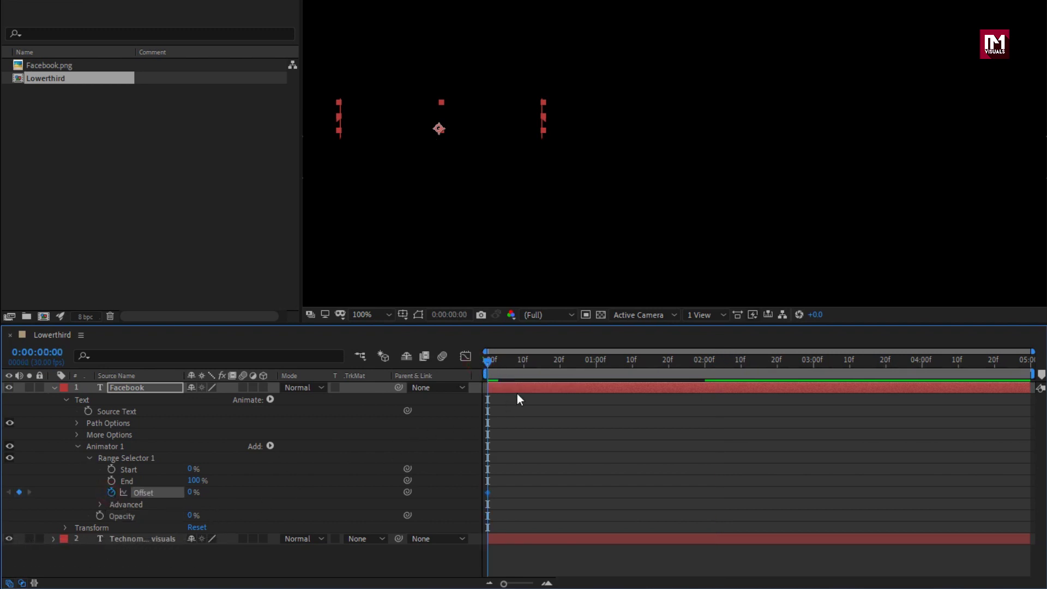
{"action": "left_click_drag", "start_coordinate": [528, 364], "coordinate": [596, 360]}
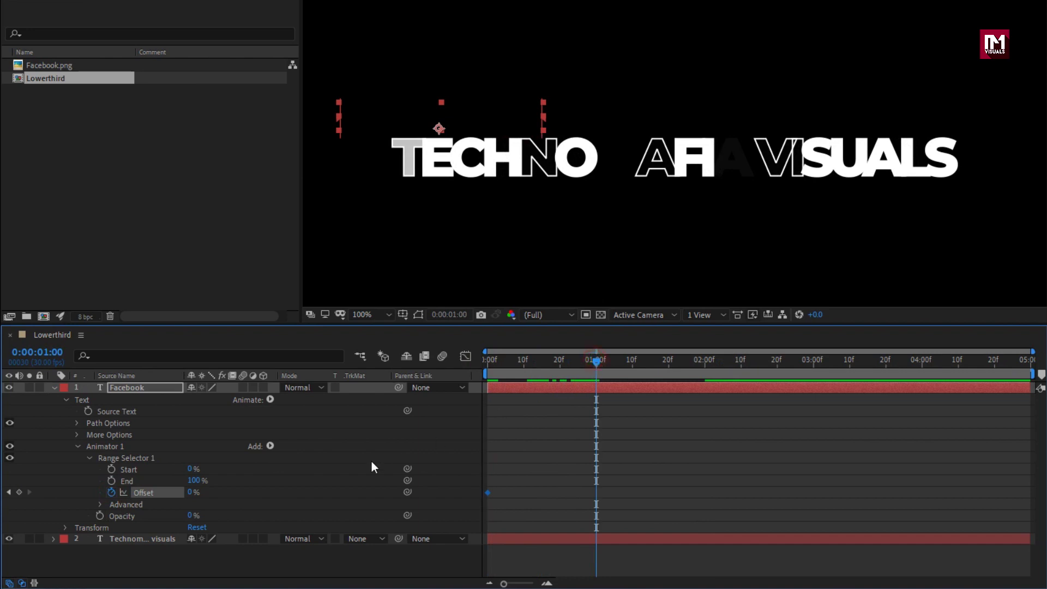
{"action": "left_click_drag", "start_coordinate": [192, 493], "coordinate": [298, 490]}
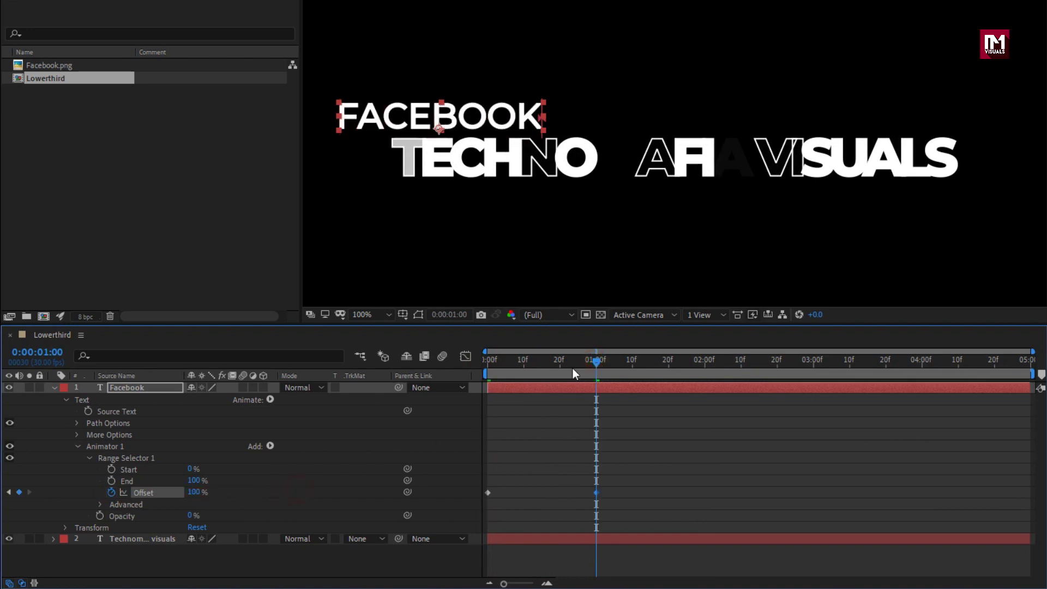
{"action": "left_click_drag", "start_coordinate": [573, 368], "coordinate": [550, 362]}
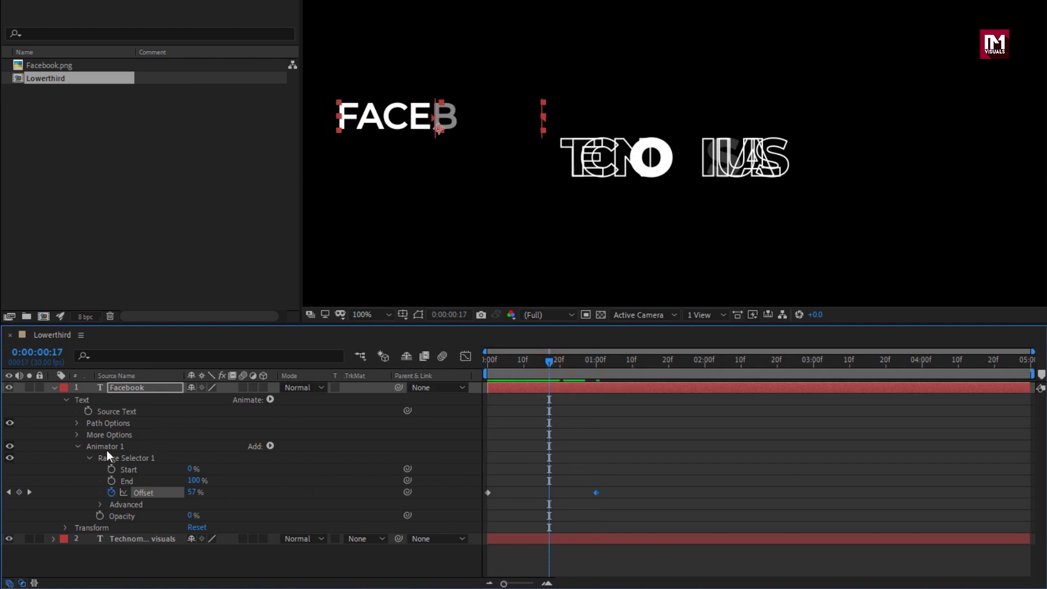
Step: Collapse the Opacity animator and add a separate Position animator to the Facebook layer with Position 200, 0
{"action": "left_click", "coordinate": [77, 446]}
{"action": "left_click", "coordinate": [128, 388]}
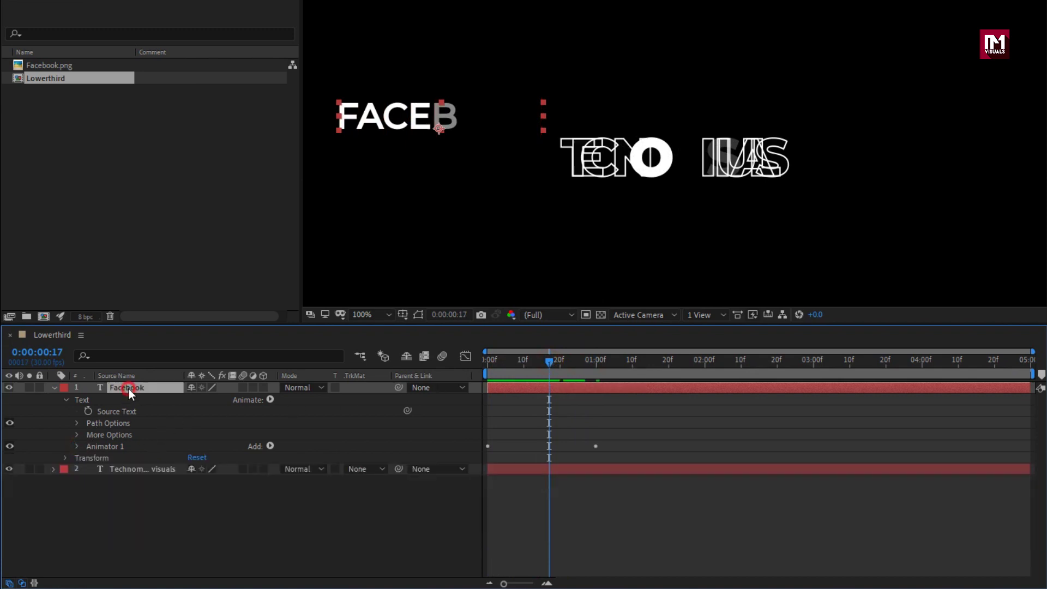
{"action": "left_click", "coordinate": [270, 401]}
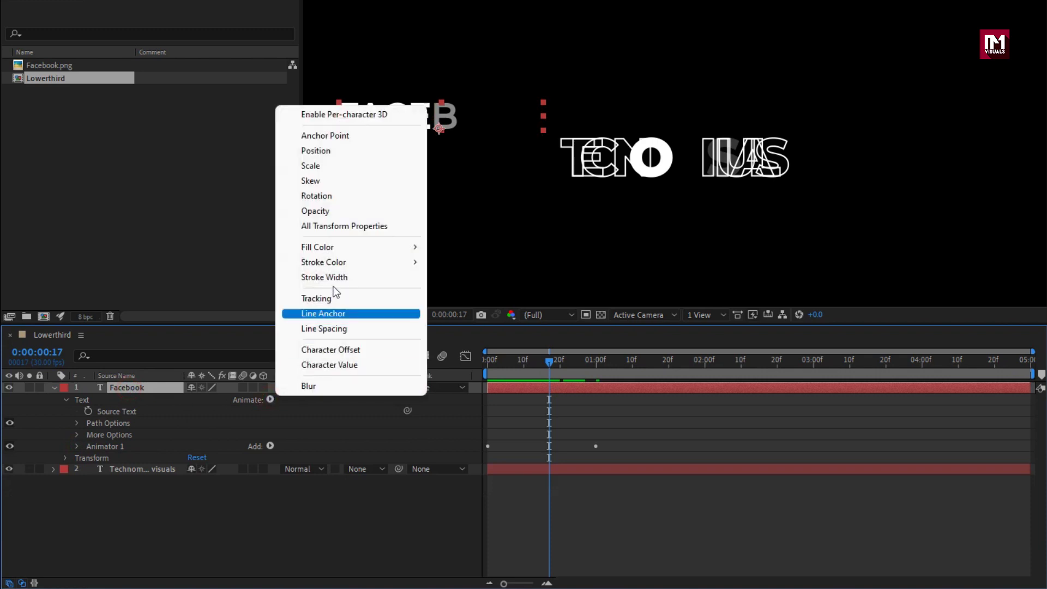
{"action": "left_click", "coordinate": [334, 154]}
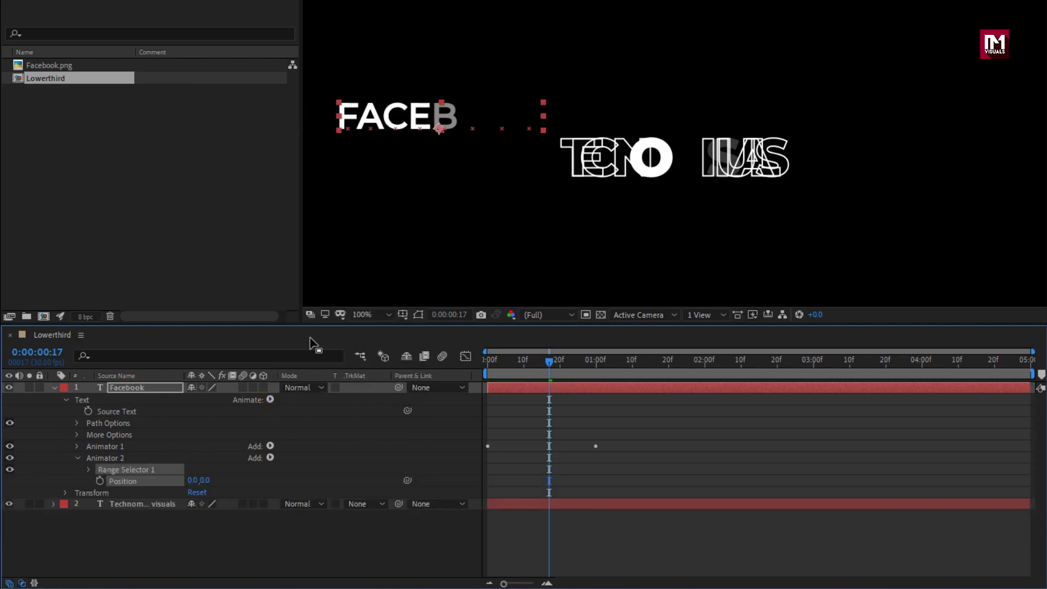
{"action": "left_click", "coordinate": [193, 480]}
{"action": "type", "text": "200"}
{"action": "key", "text": "Return"}
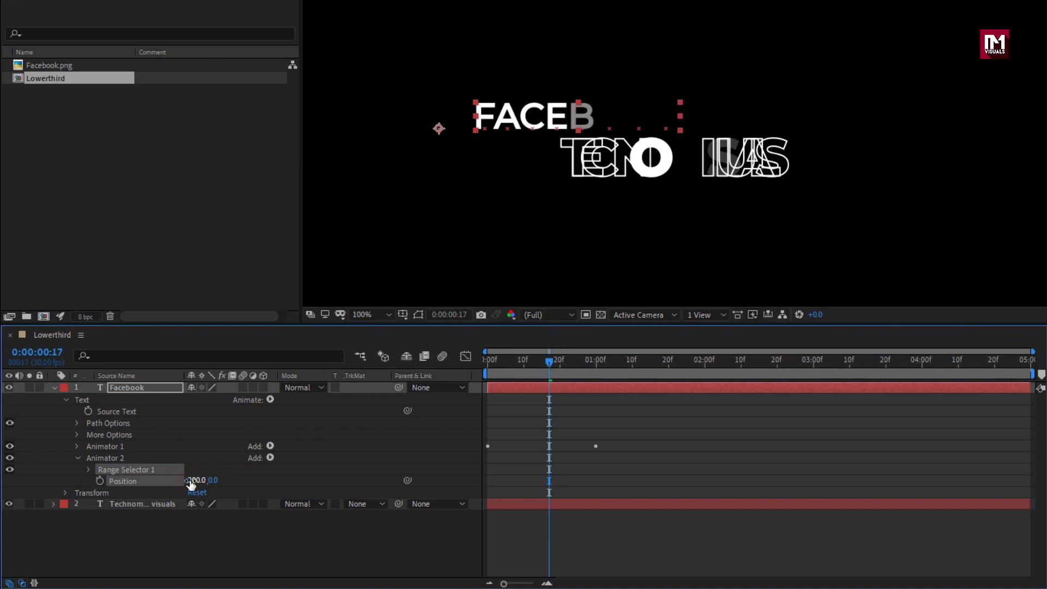
Step: Keyframe the Position animator's range Offset from 0% at 0:00 to 100% at 1:00
{"action": "left_click", "coordinate": [88, 470]}
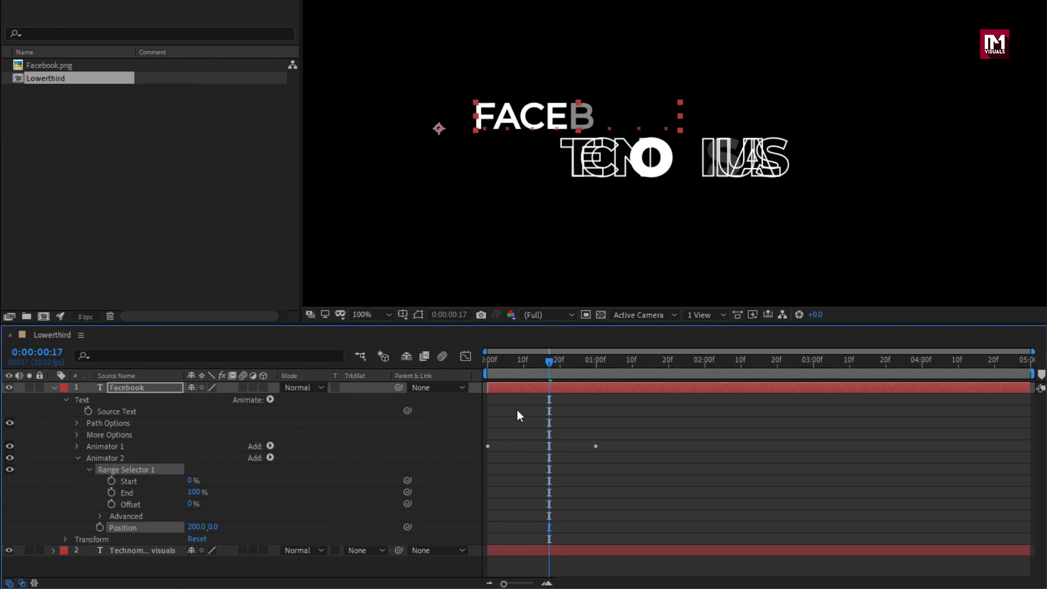
{"action": "left_click", "coordinate": [490, 362]}
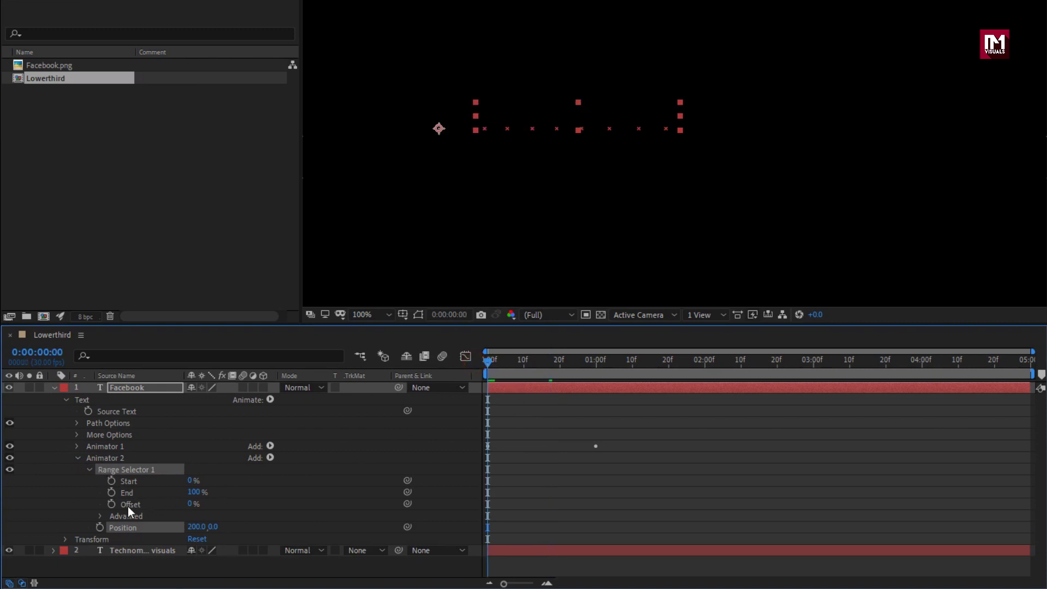
{"action": "left_click", "coordinate": [111, 504]}
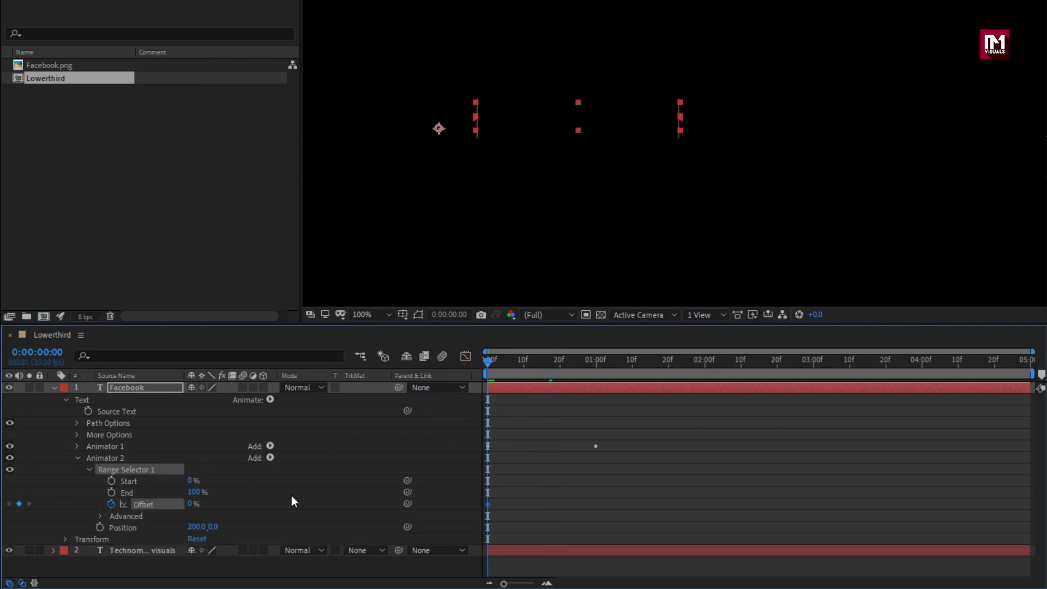
{"action": "left_click_drag", "start_coordinate": [587, 367], "coordinate": [596, 364]}
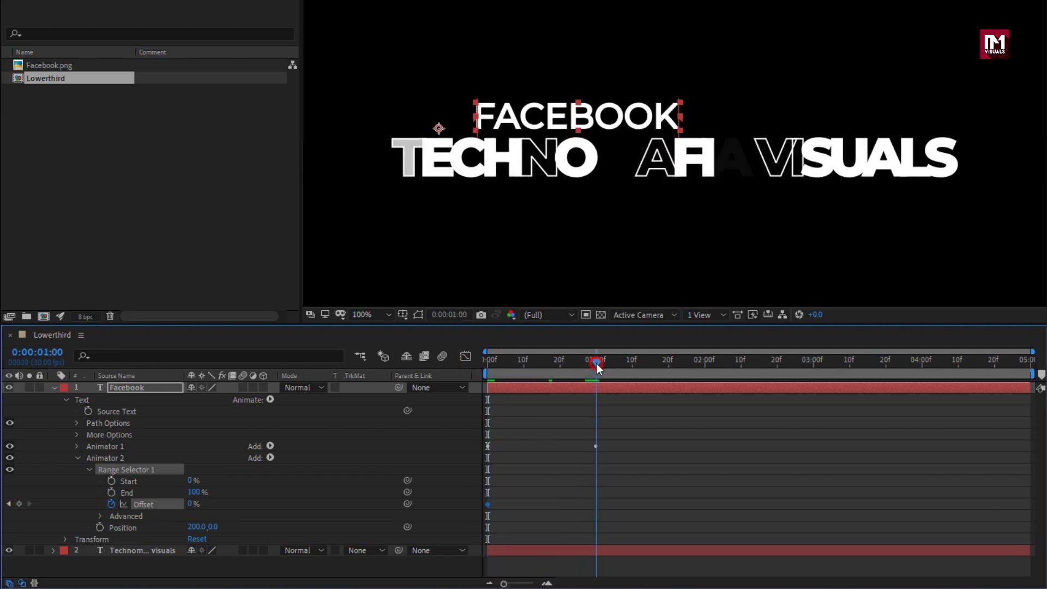
{"action": "left_click", "coordinate": [184, 508]}
{"action": "type", "text": "100"}
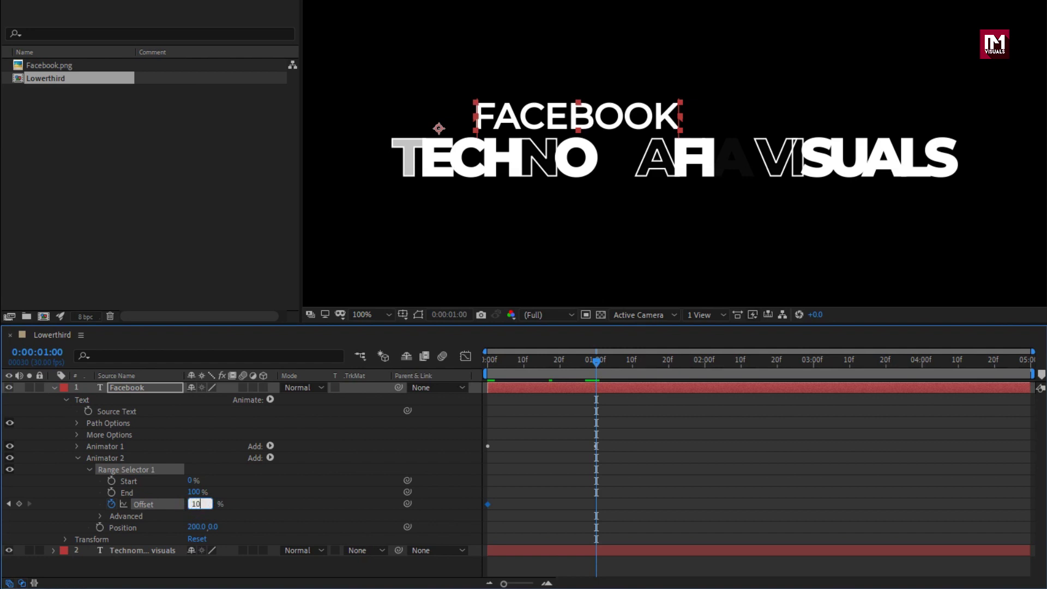
{"action": "key", "text": "Return"}
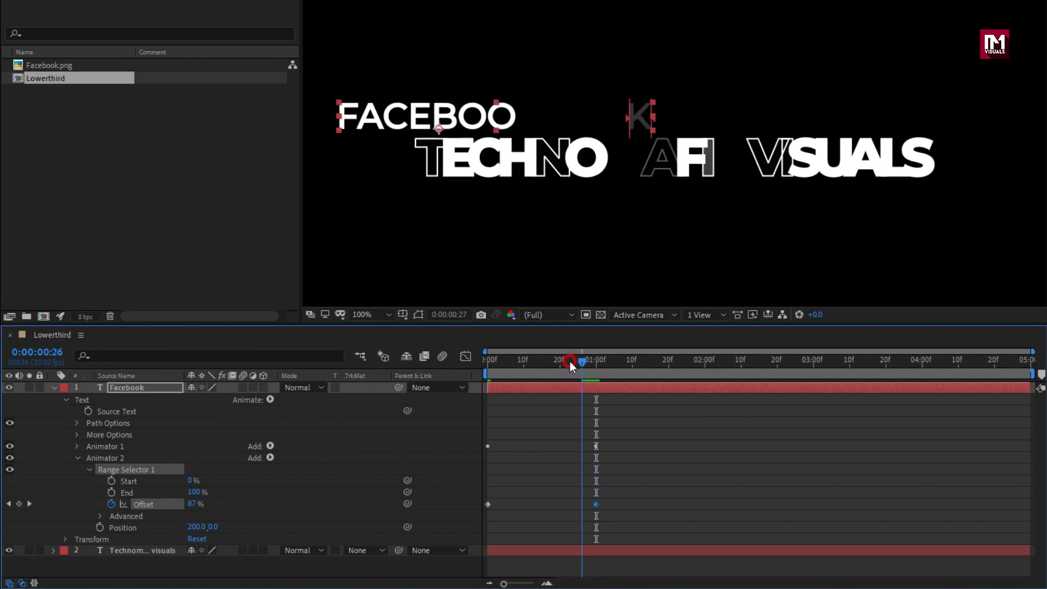